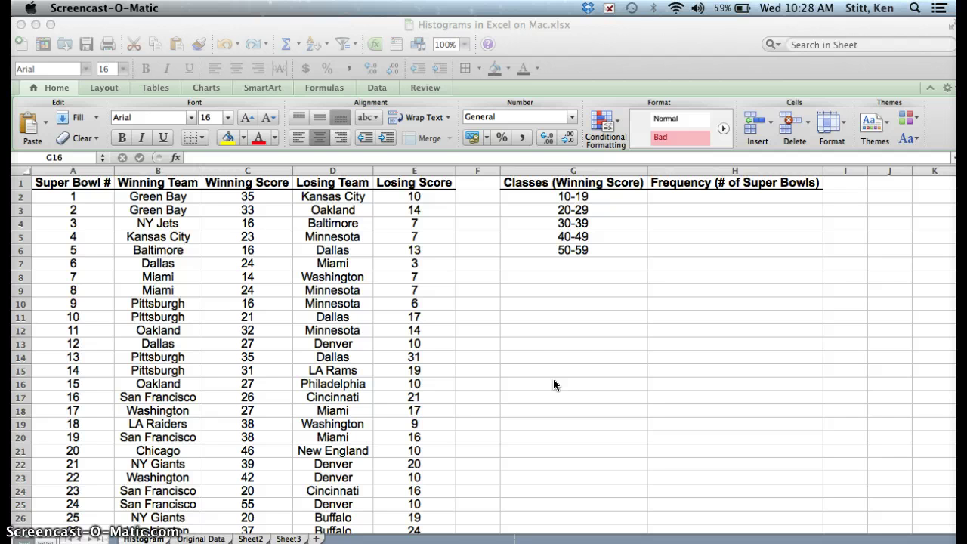
Enter =countif(c2:c48,"<20") in H2 so the 10-19 class shows a frequency of 5.
click(554, 321)
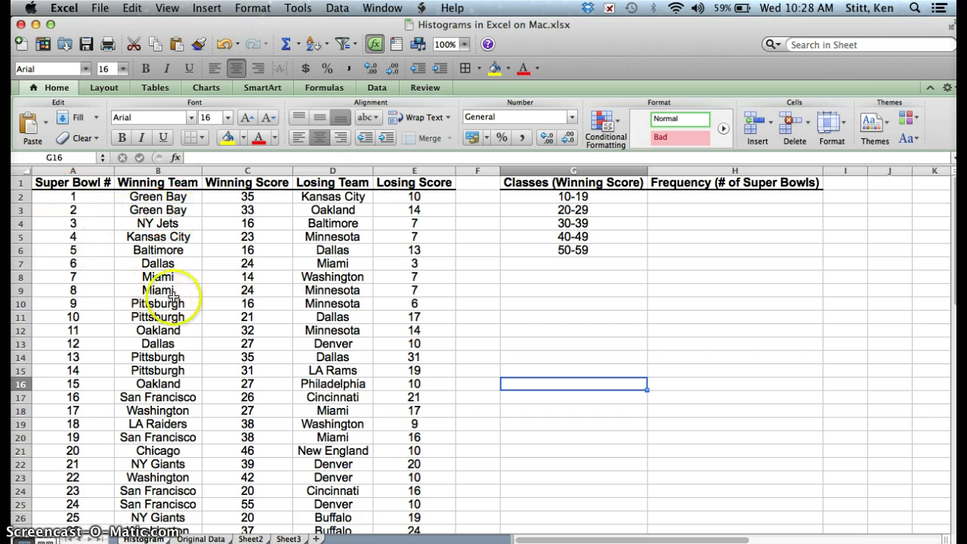
scroll(199, 320, down, 10)
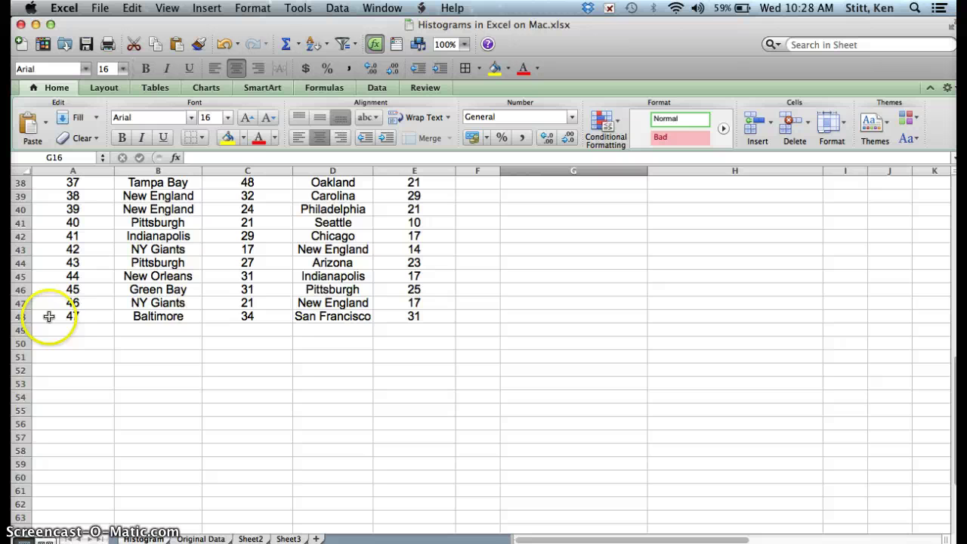
scroll(198, 294, up, 10)
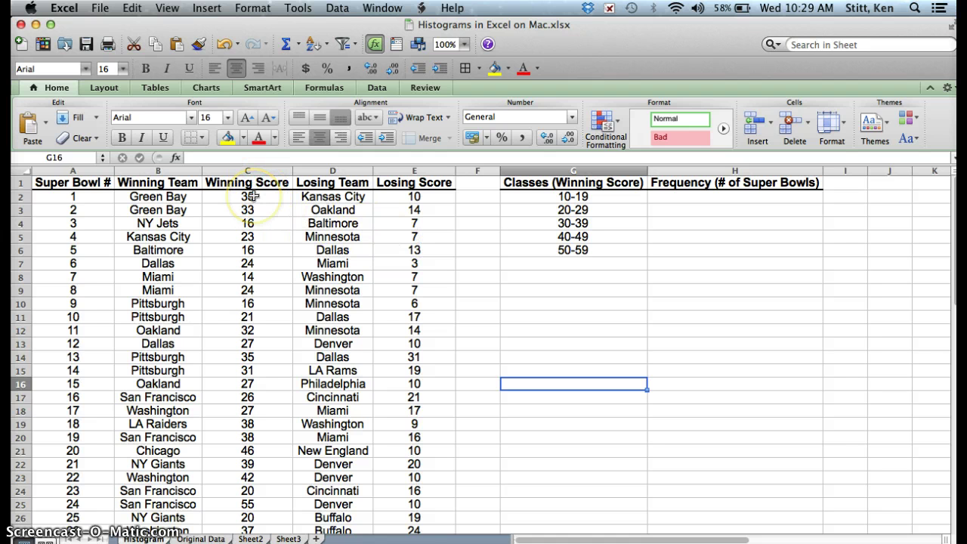
scroll(254, 264, down, 15)
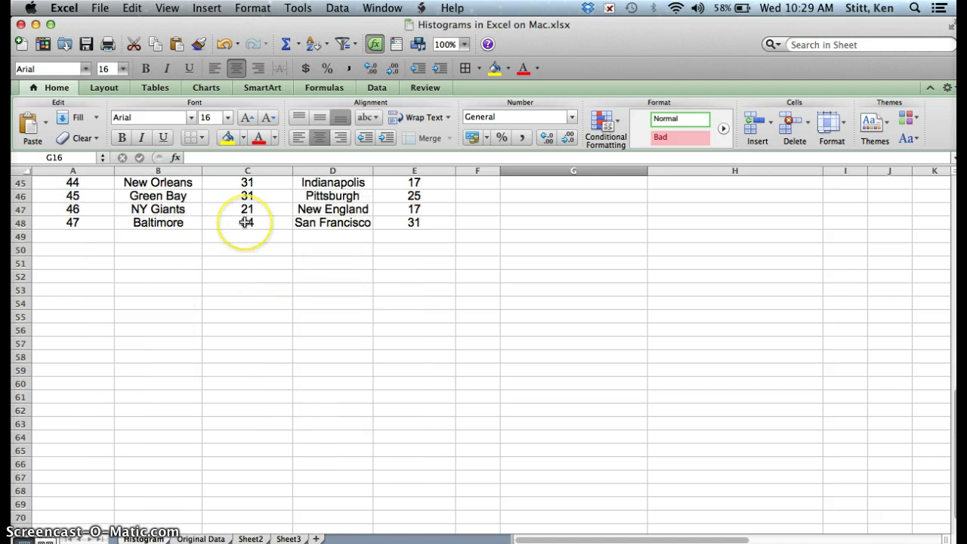
scroll(247, 223, up, 15)
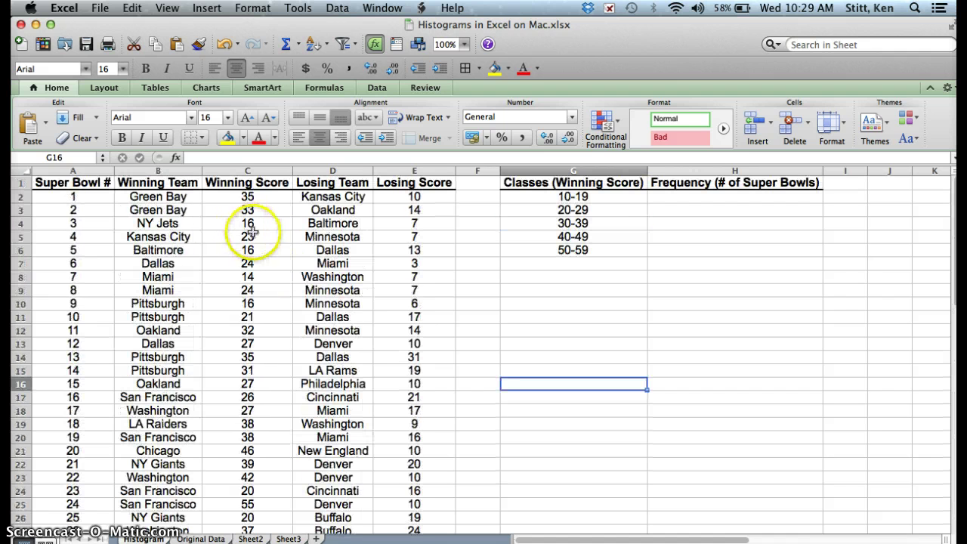
click(745, 199)
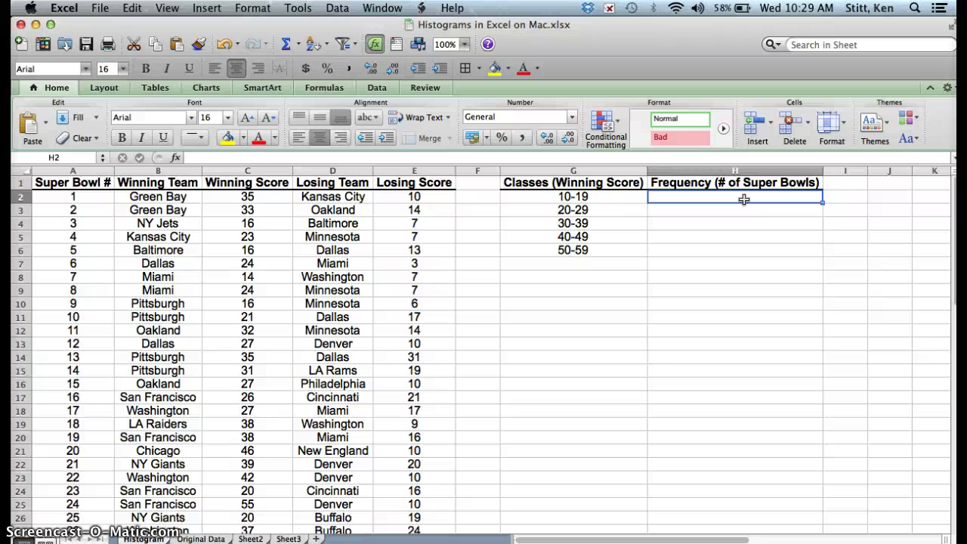
text(=countif)
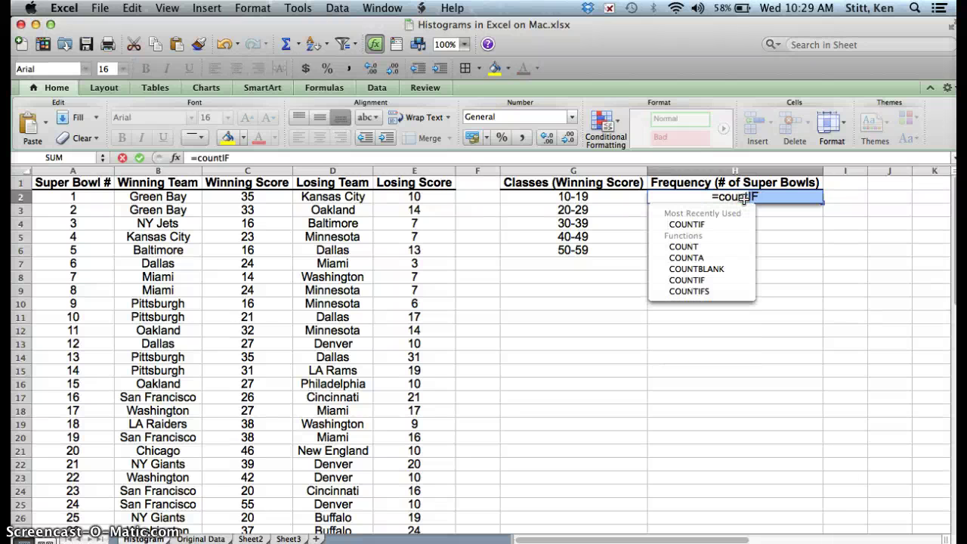
text(()
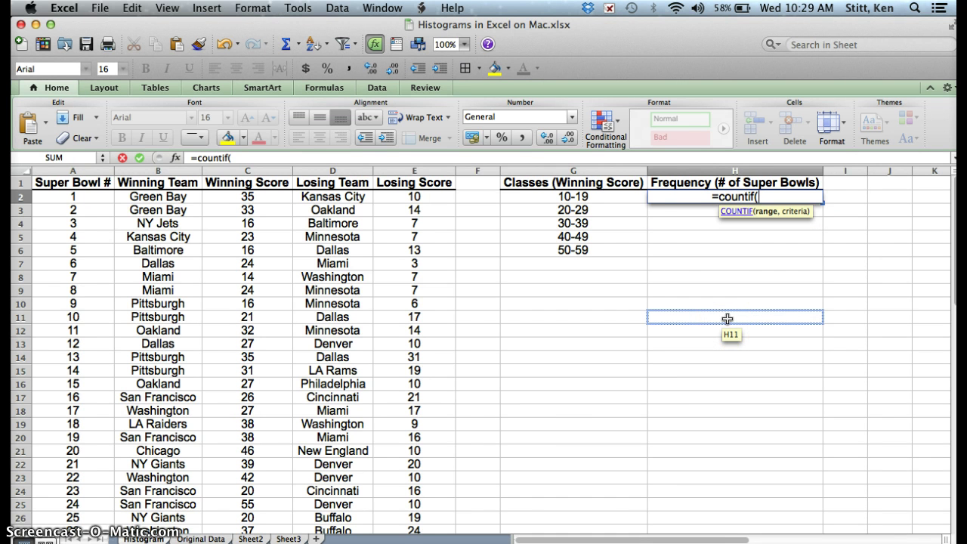
text(c2)
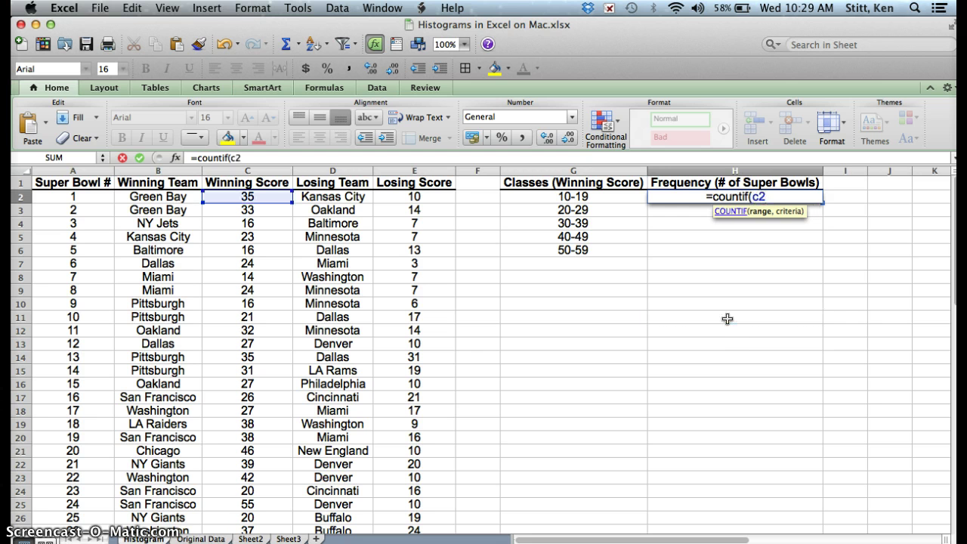
text(:c48)
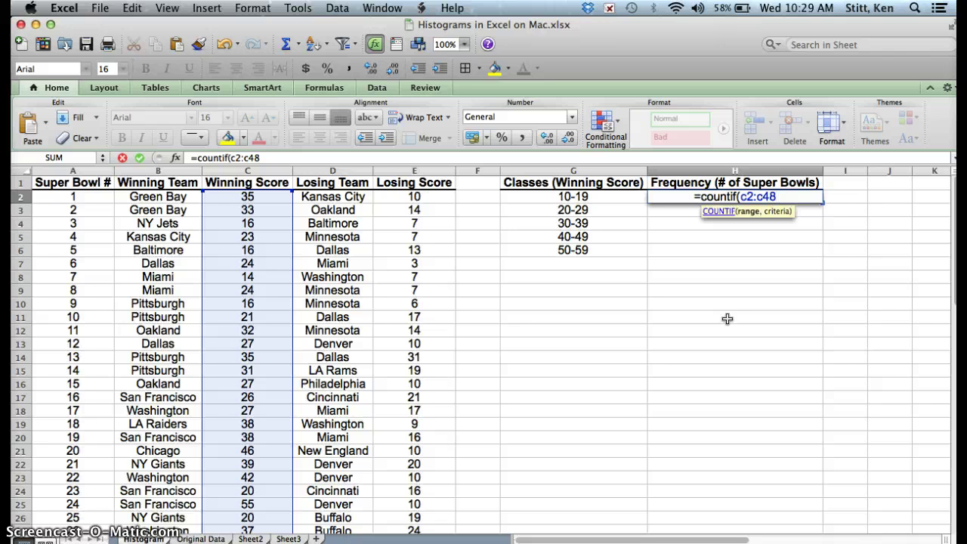
text(,)
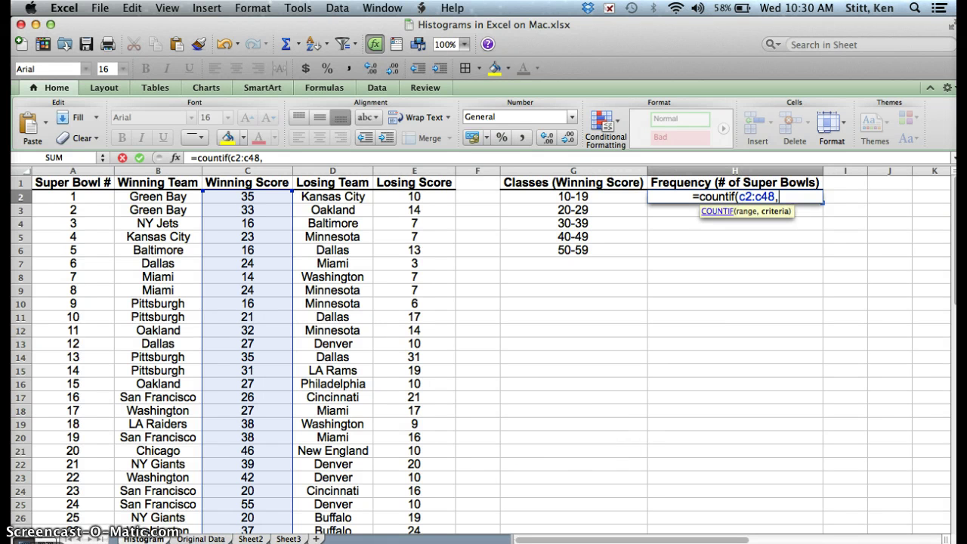
click(42, 542)
click(781, 199)
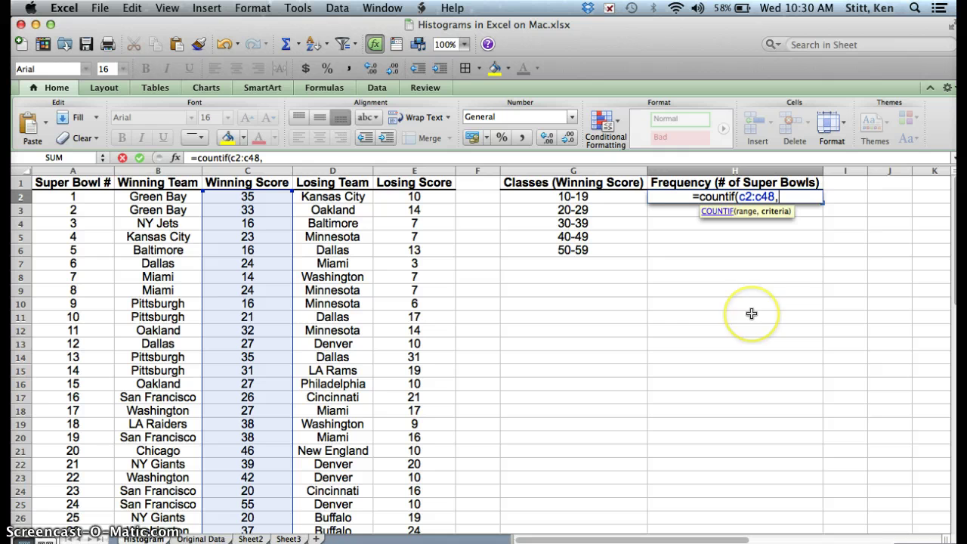
text(")
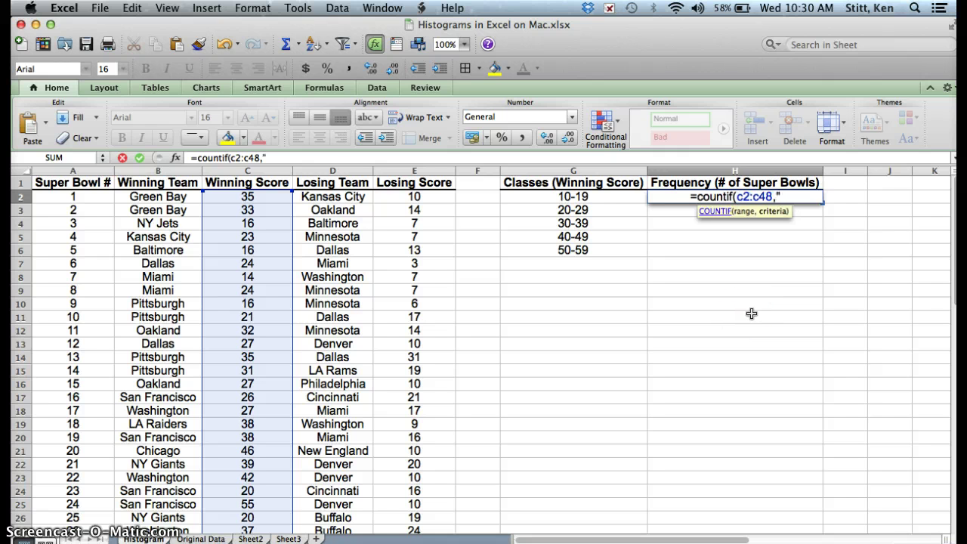
text(<20)
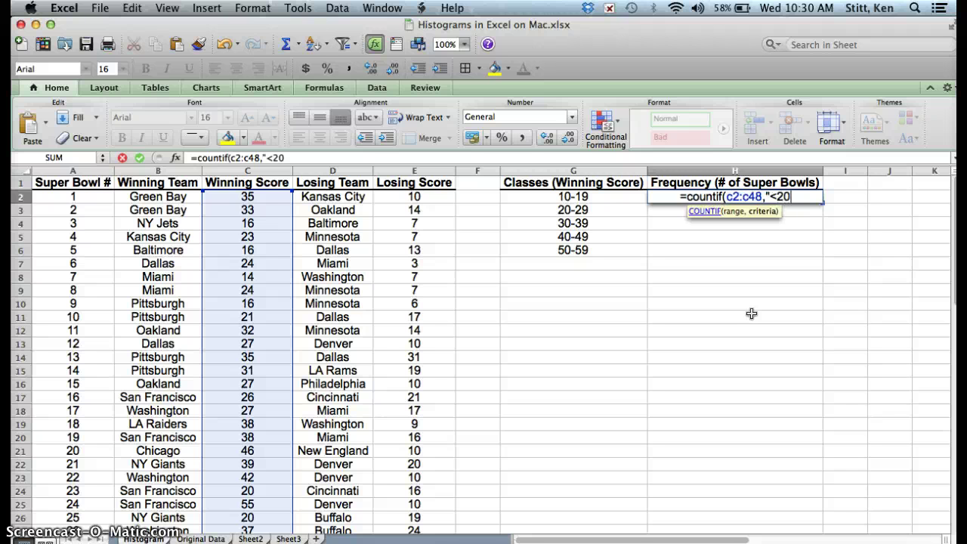
text(")
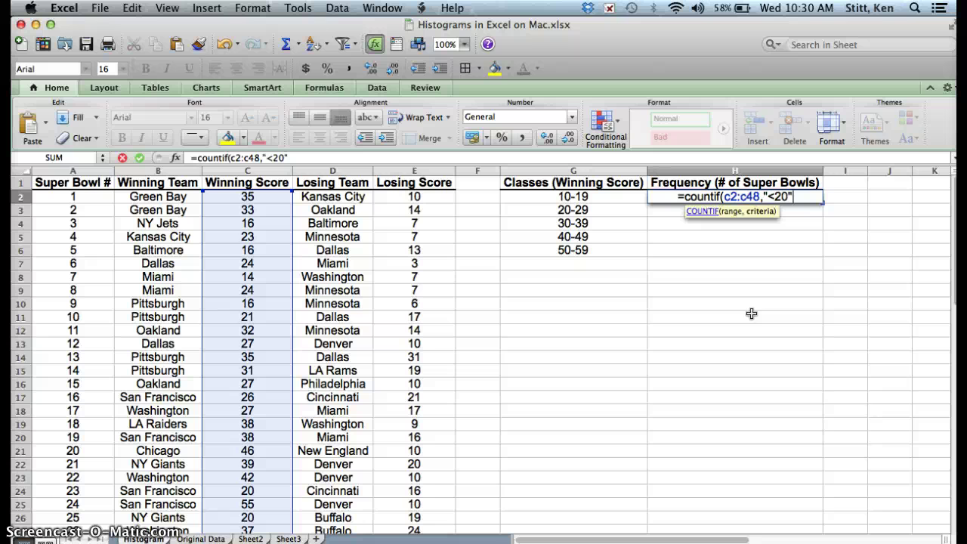
text())
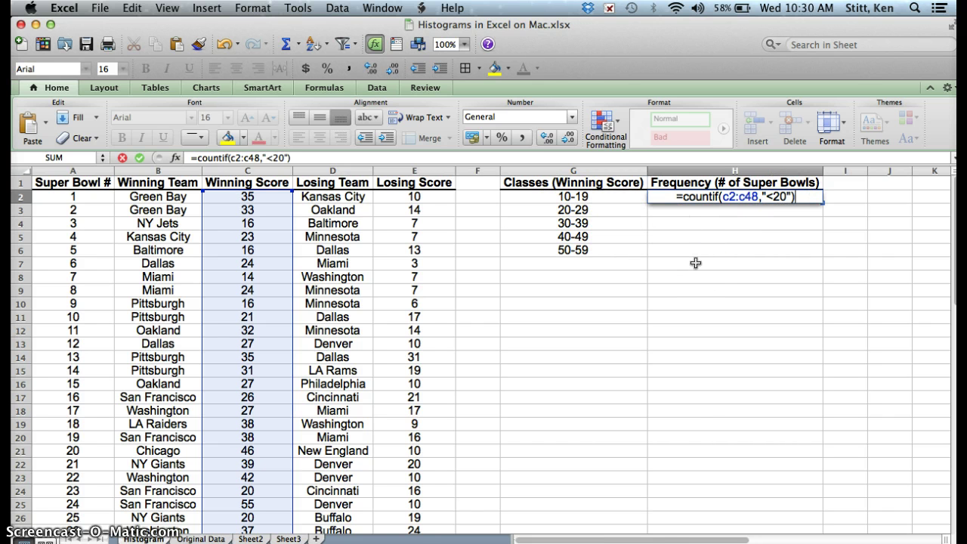
key(Return)
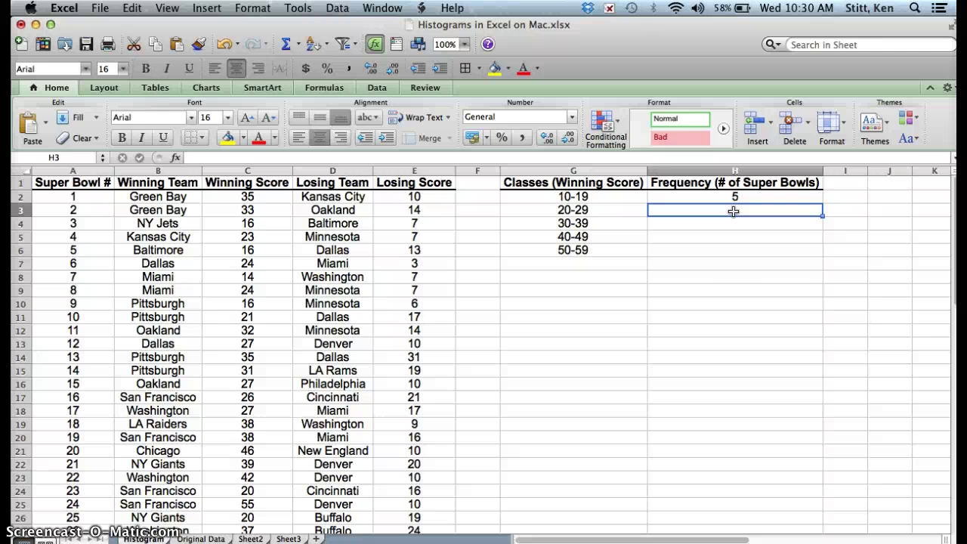
Enter =countif(c2:c48,"<30")-h2 in H3, giving 18 for the 20-29 class.
text(=countif)
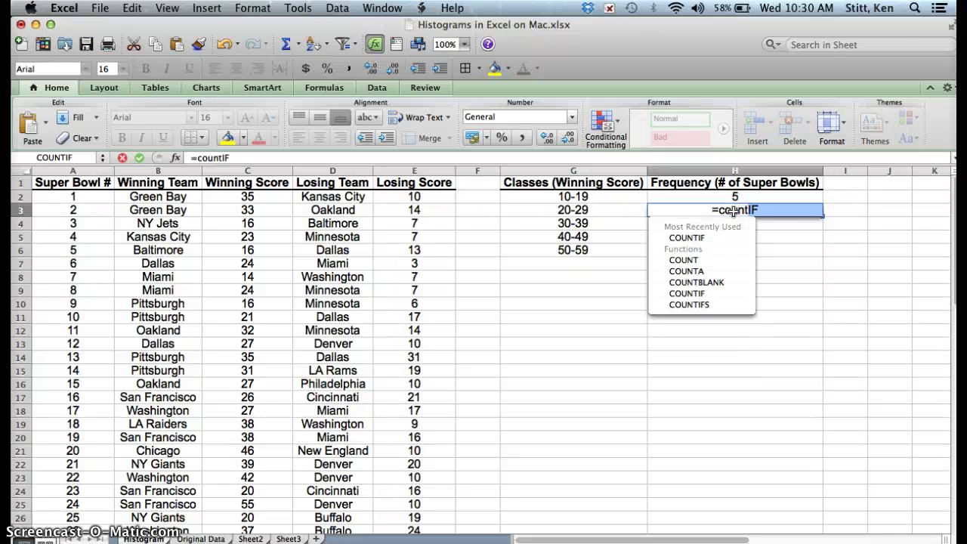
text(()
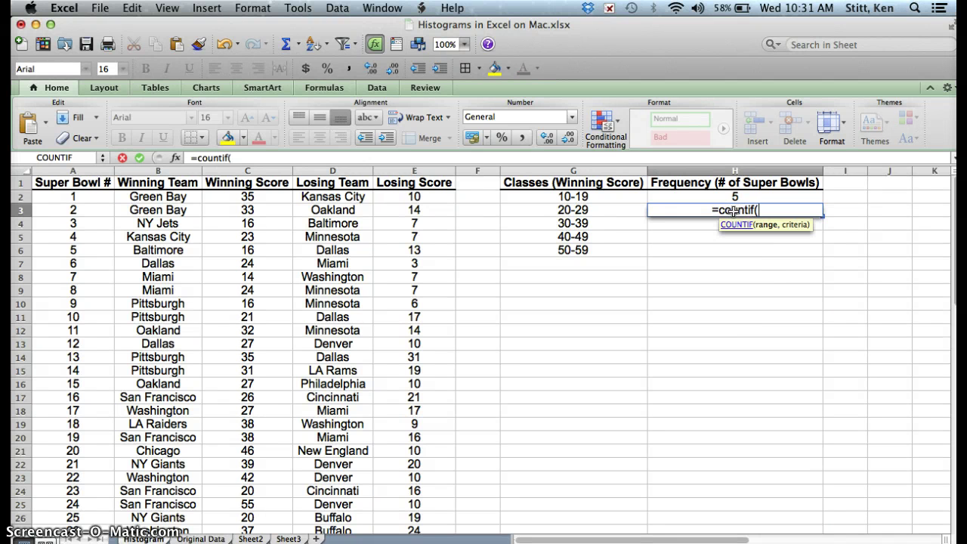
text(c2:)
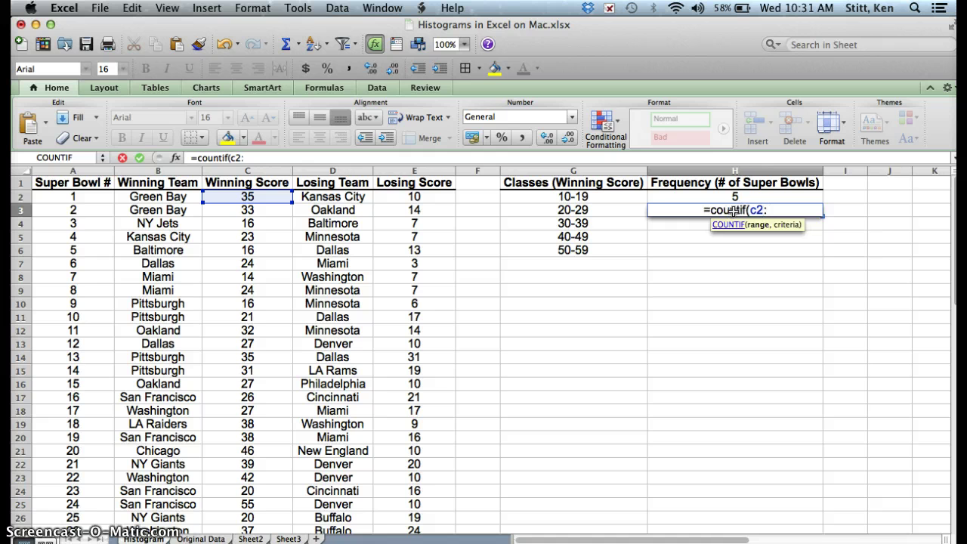
text(c48,)
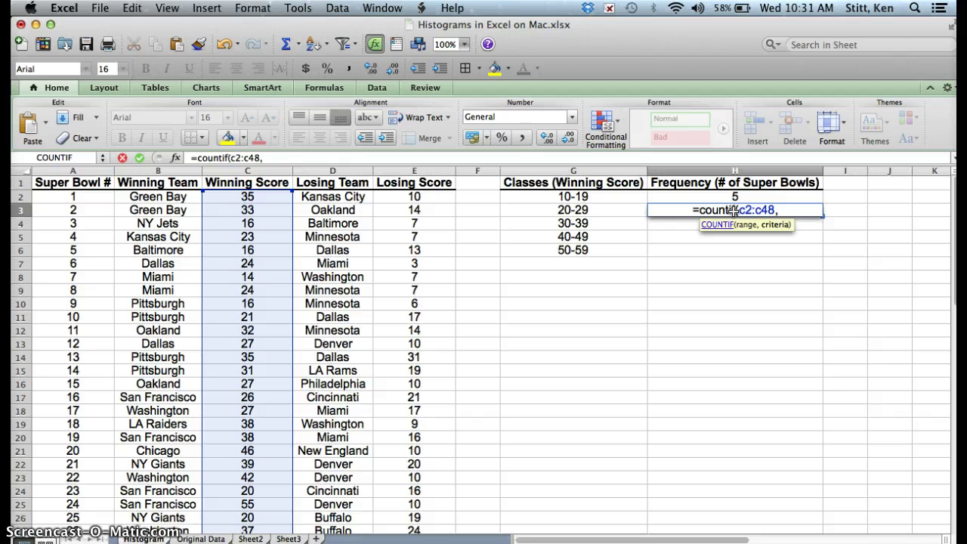
text(")
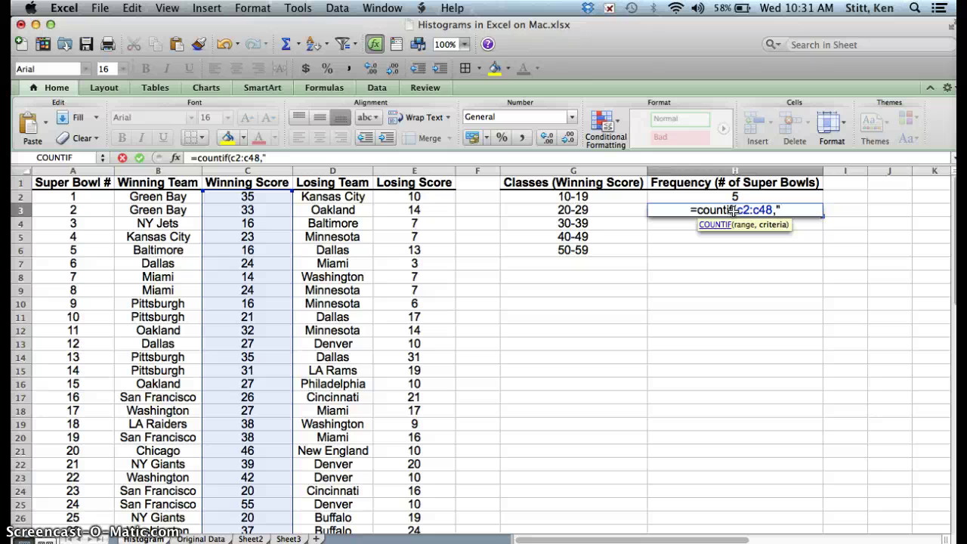
text(<30)
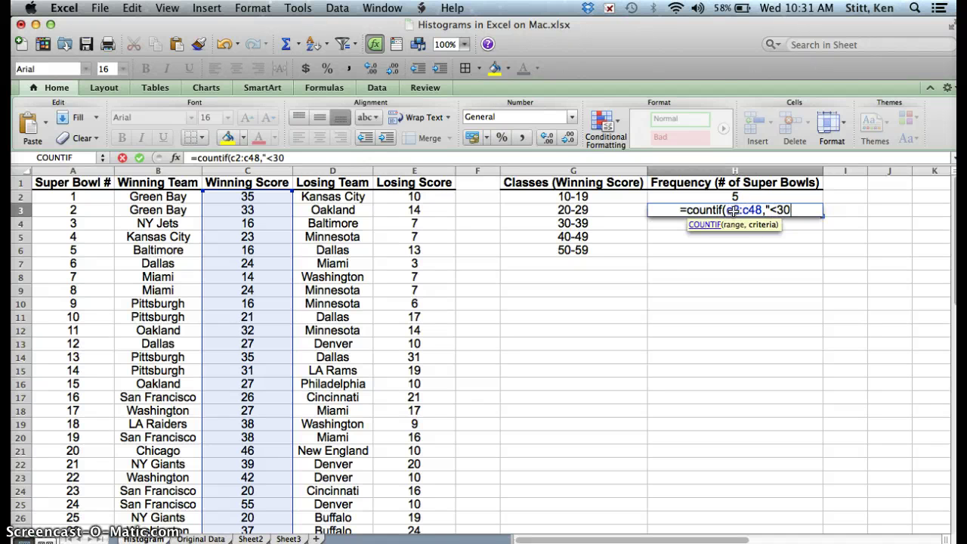
text(")-)
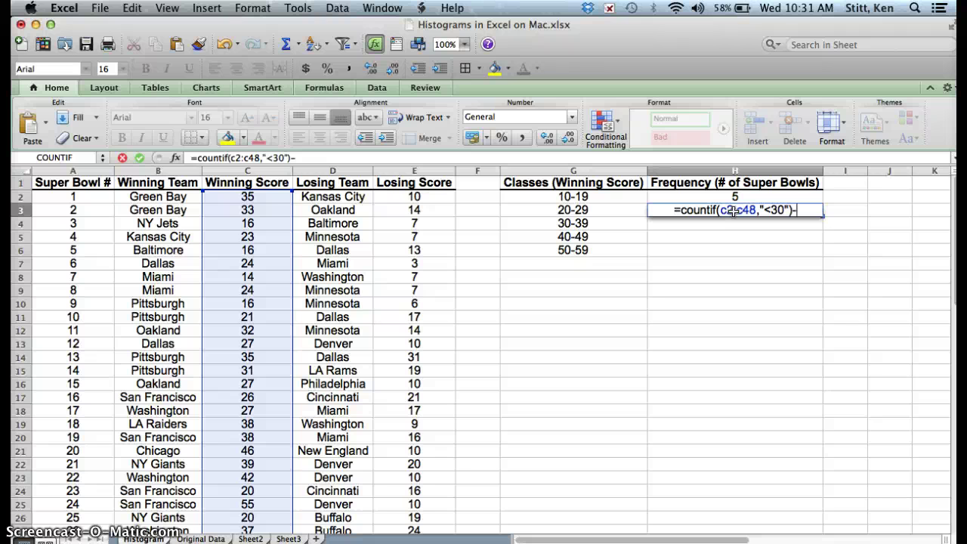
text(h2)
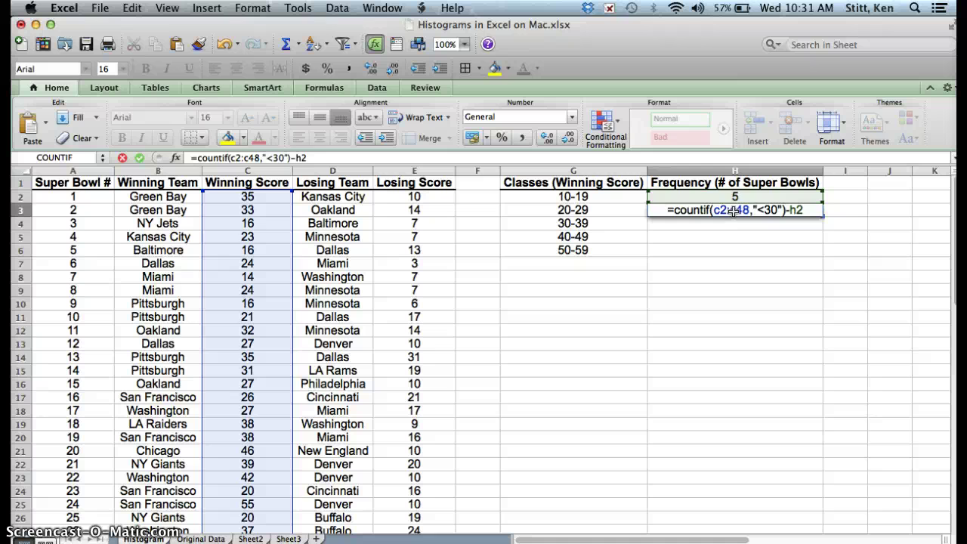
key(Return)
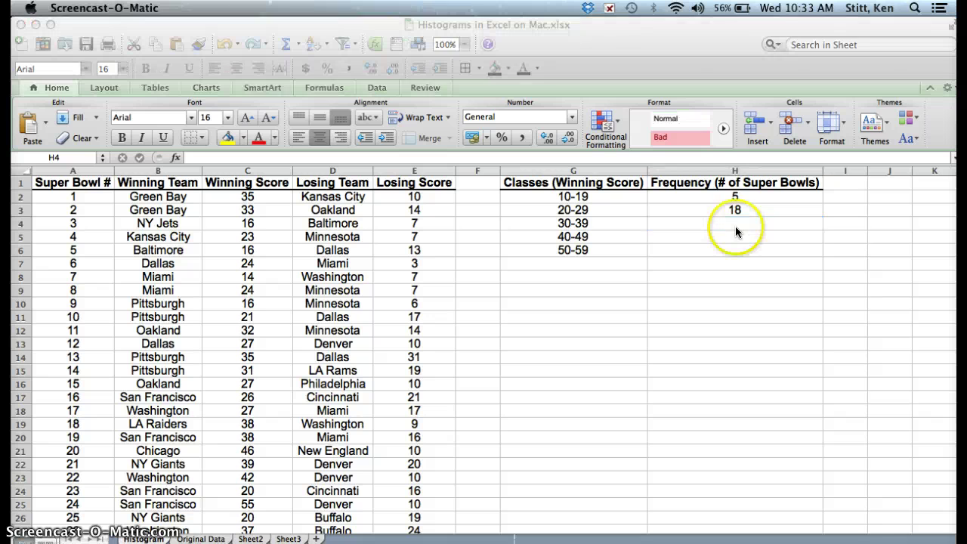
Enter =countif(c2:c48,"<40")-h2-h3 in H4, giving 18 for the 30-39 class.
click(736, 220)
click(734, 231)
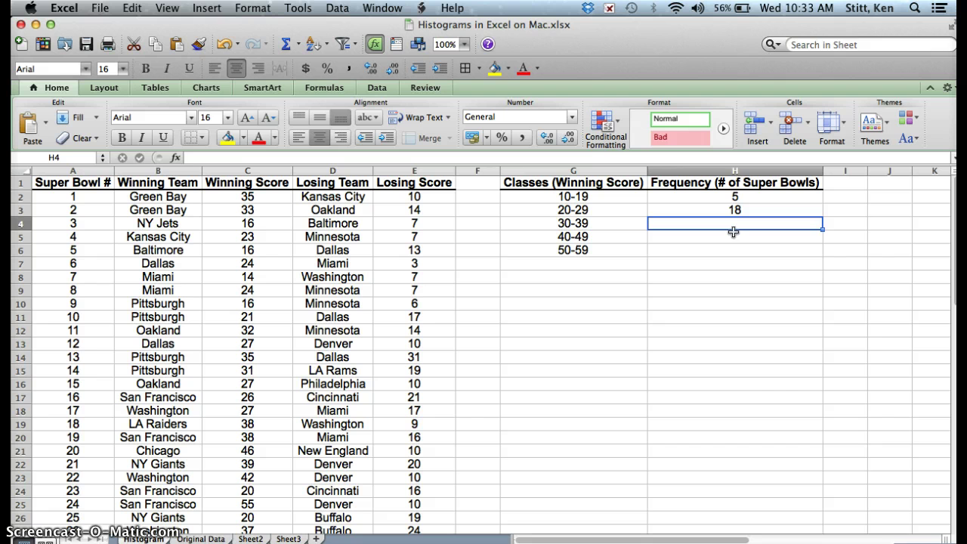
text(=c)
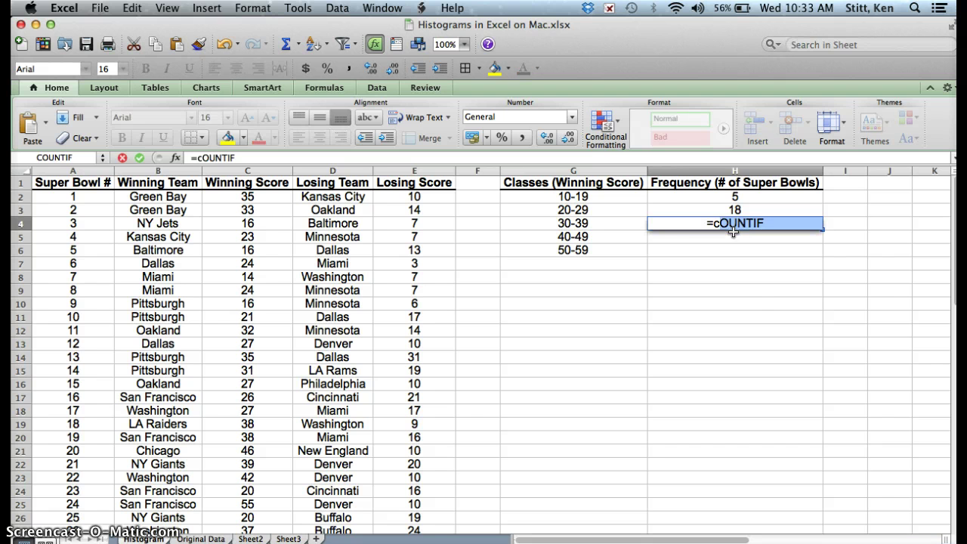
text(ountif()
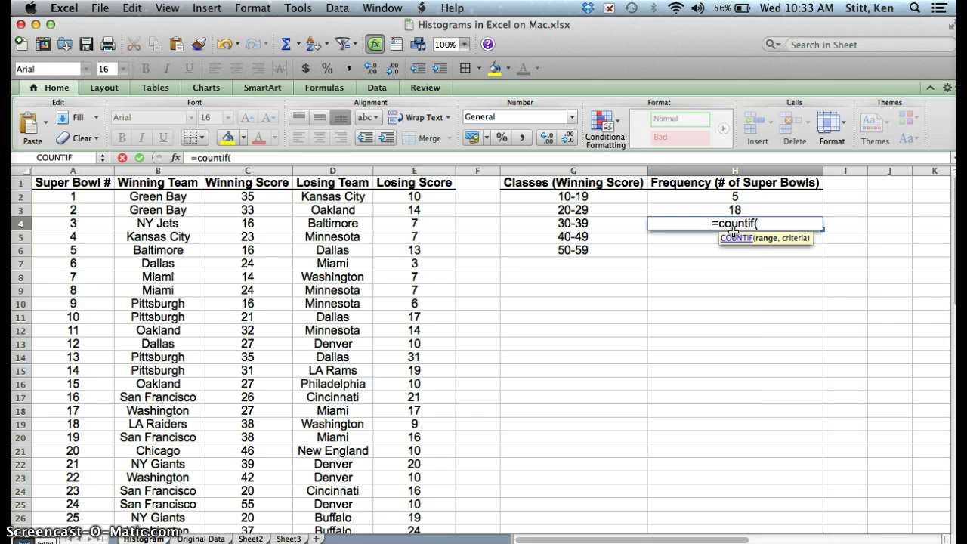
text(c2)
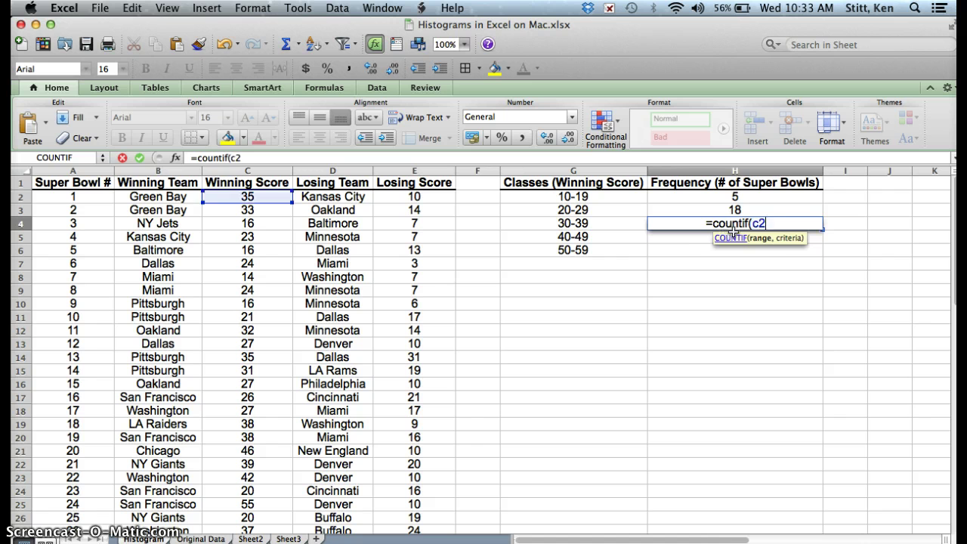
text(:c48,)
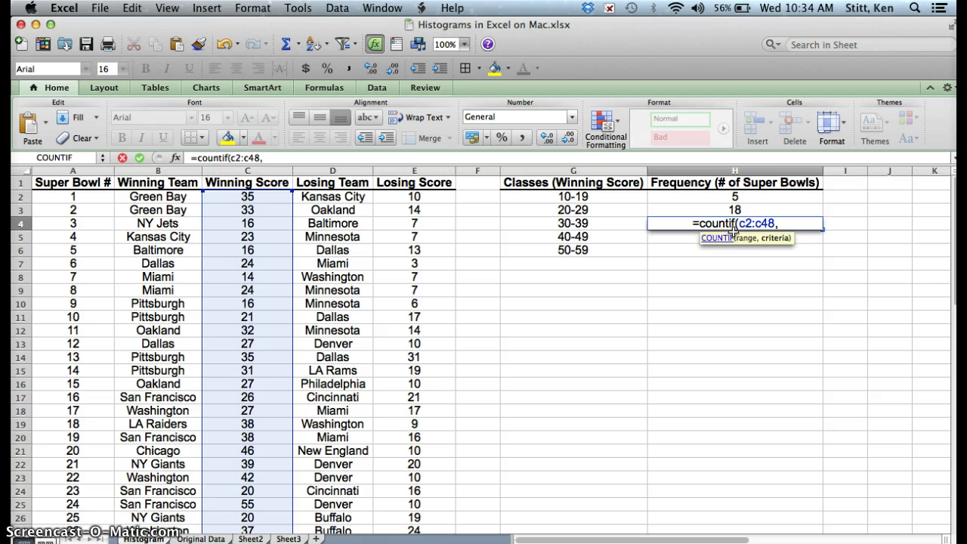
text(")
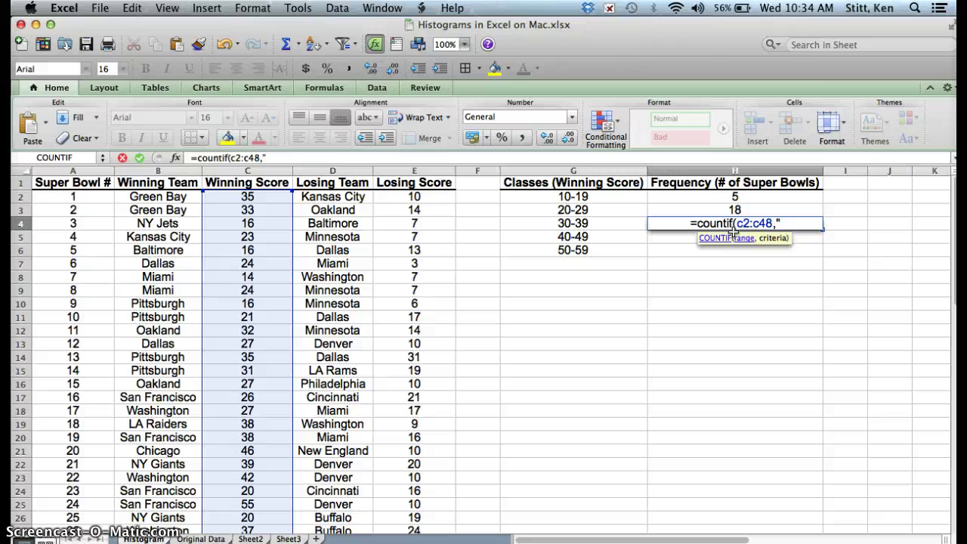
text(<)
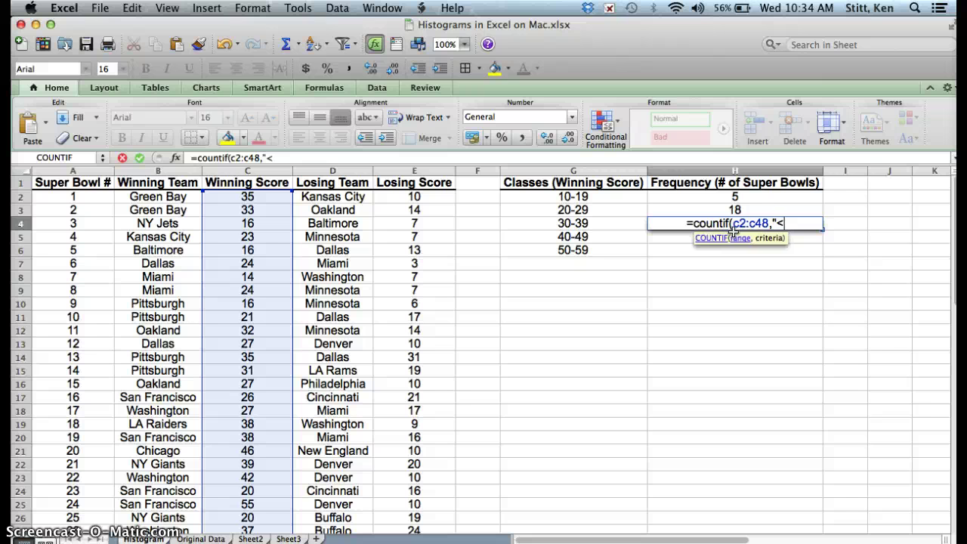
text(40)
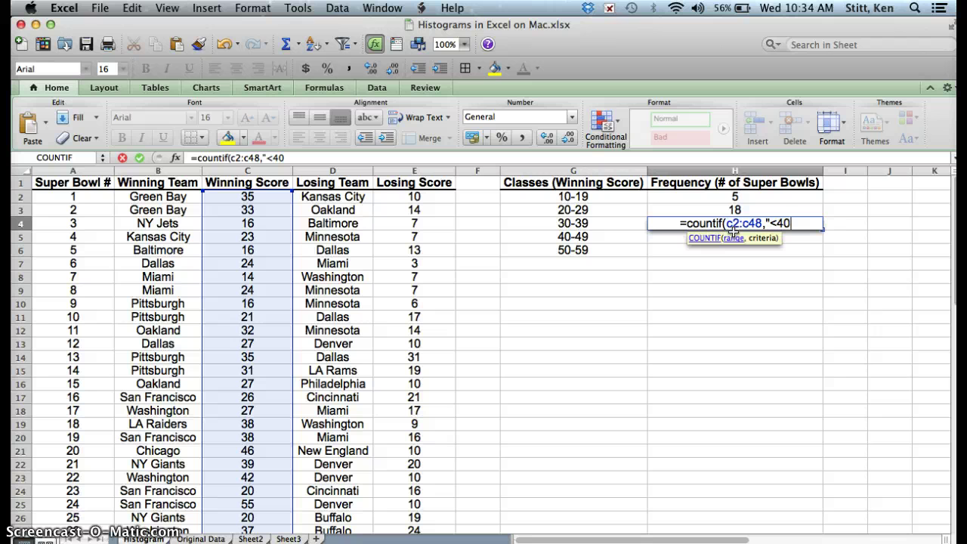
text(")
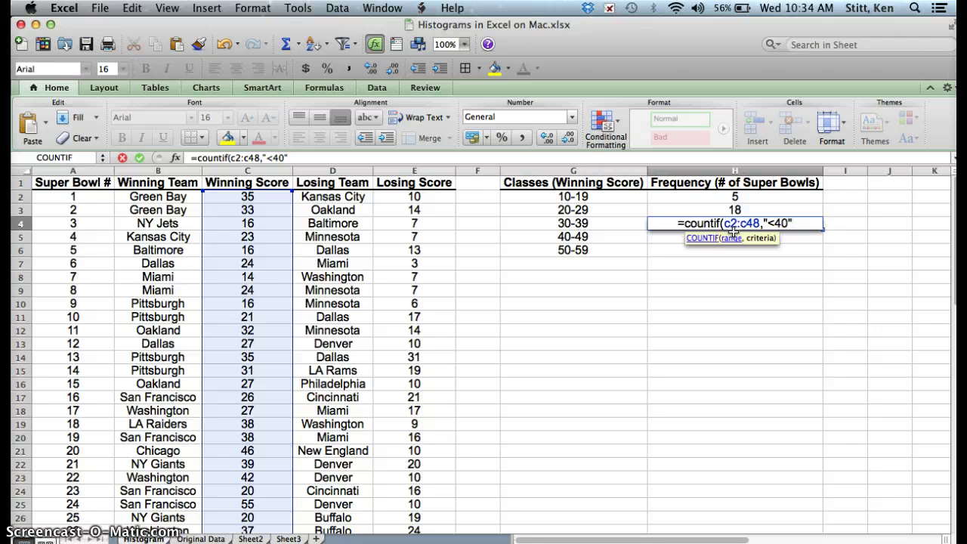
text()-)
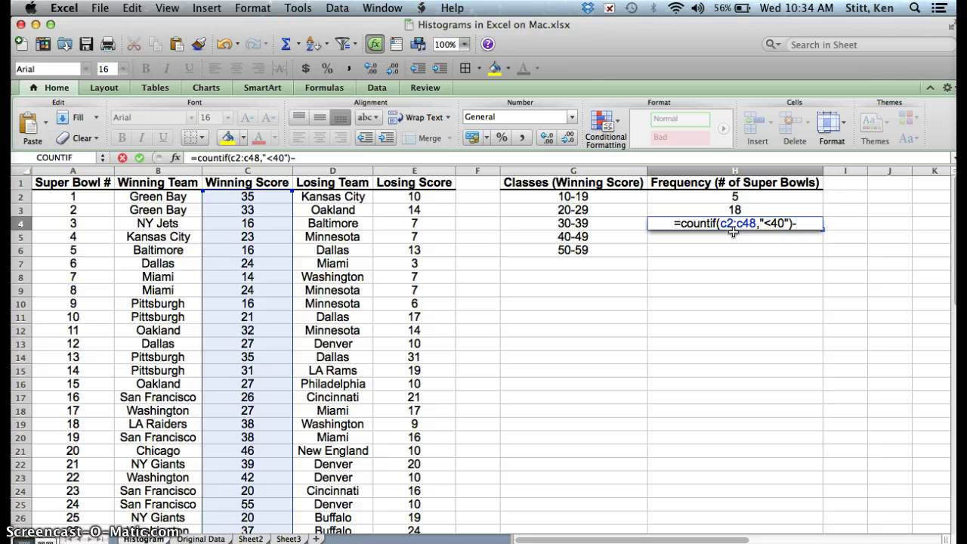
text(h2)
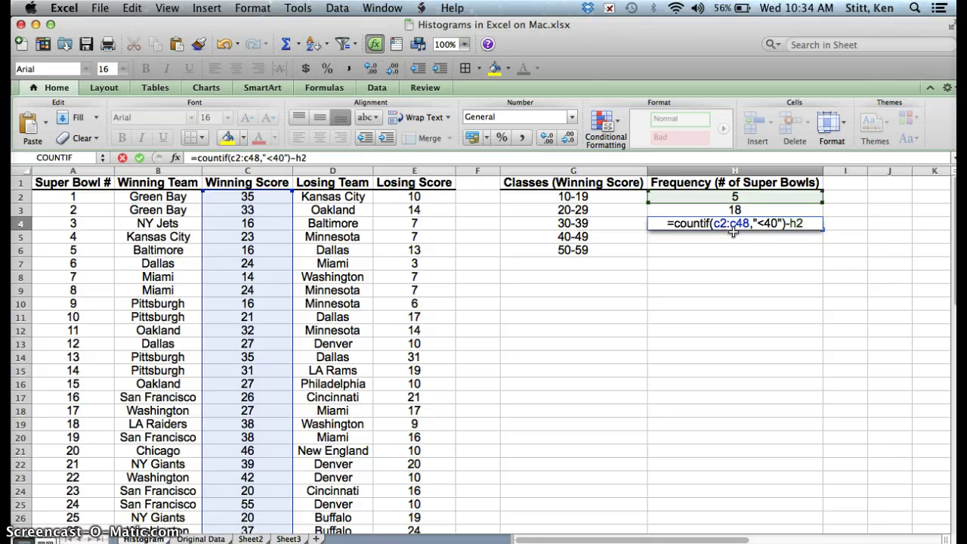
text(-)
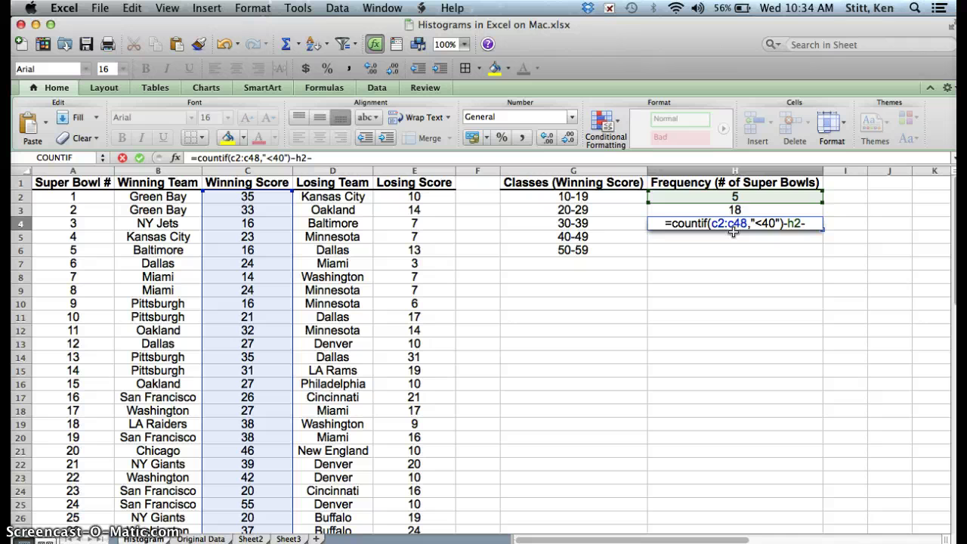
text(h3)
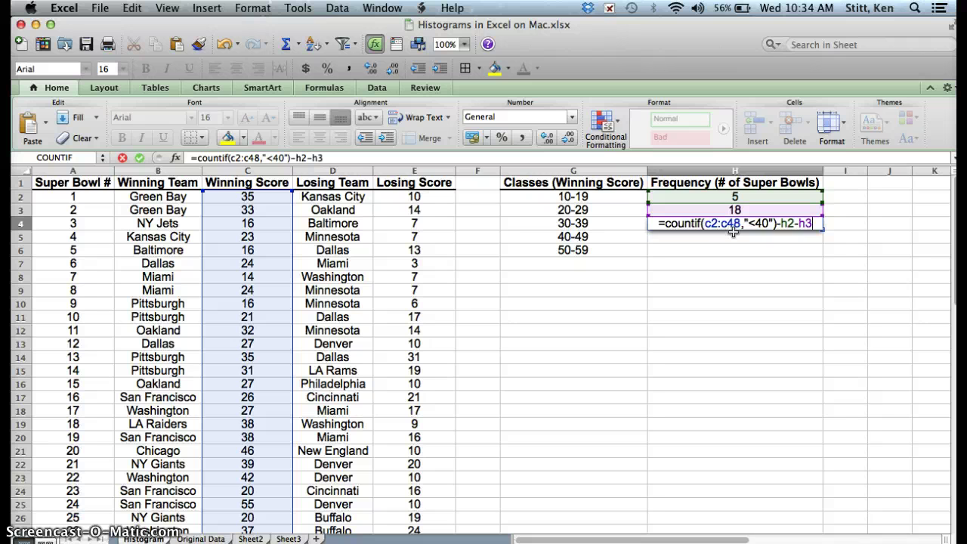
key(Return)
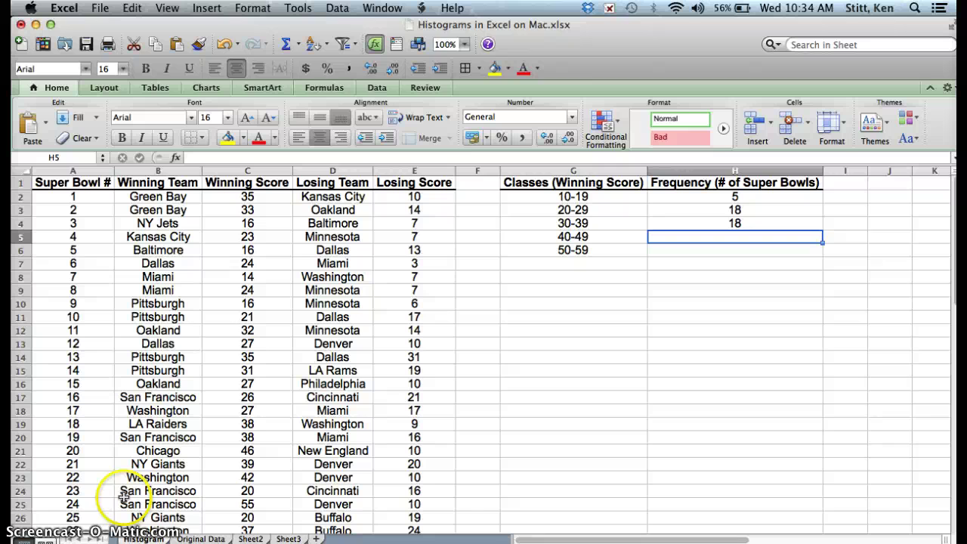
click(735, 237)
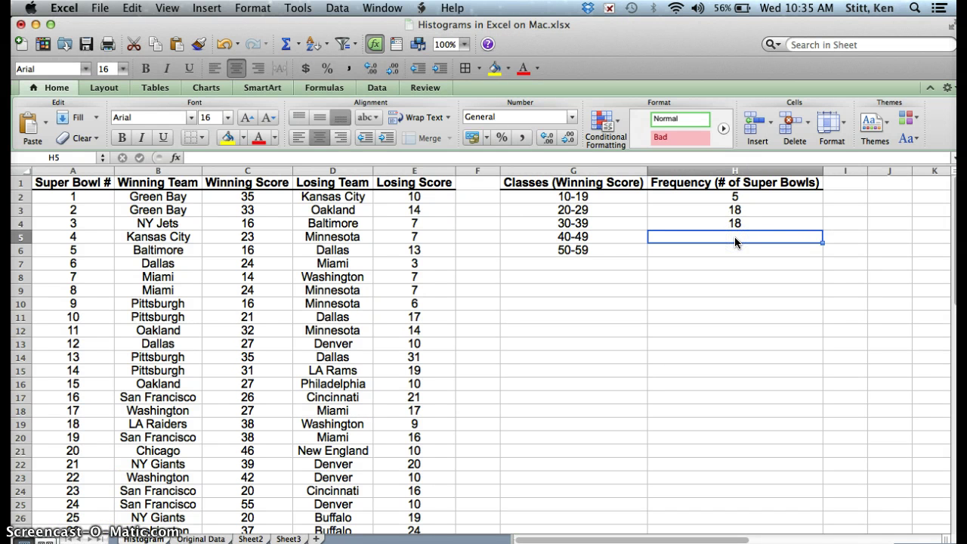
Enter =countif(c2:c48,"<50")-h2-h3-h4 in H5, giving 4 for the 40-49 class.
text(=)
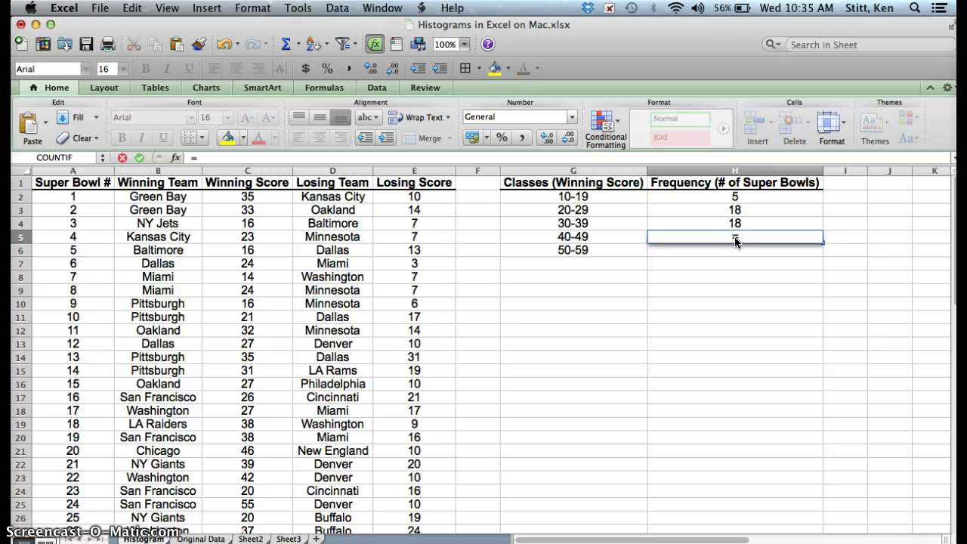
text(countif()
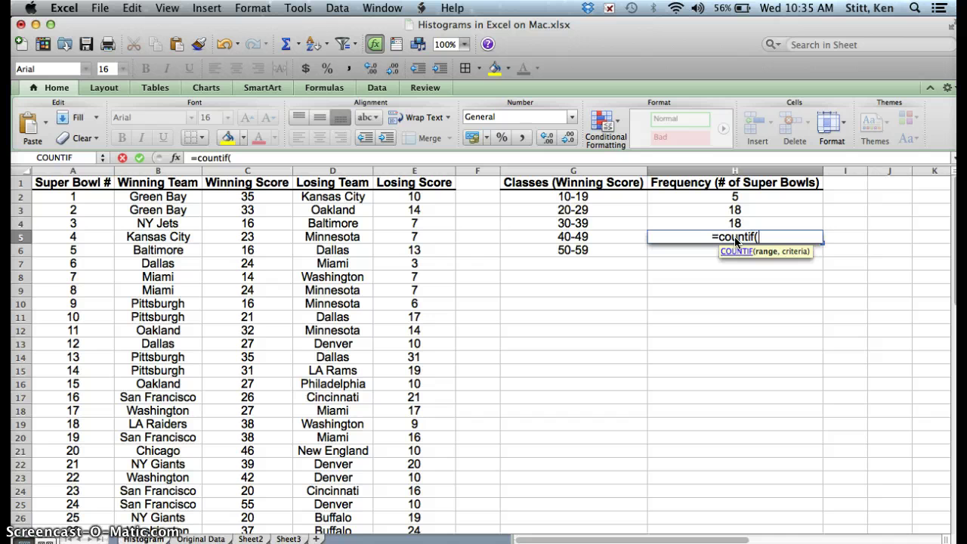
text(c2:)
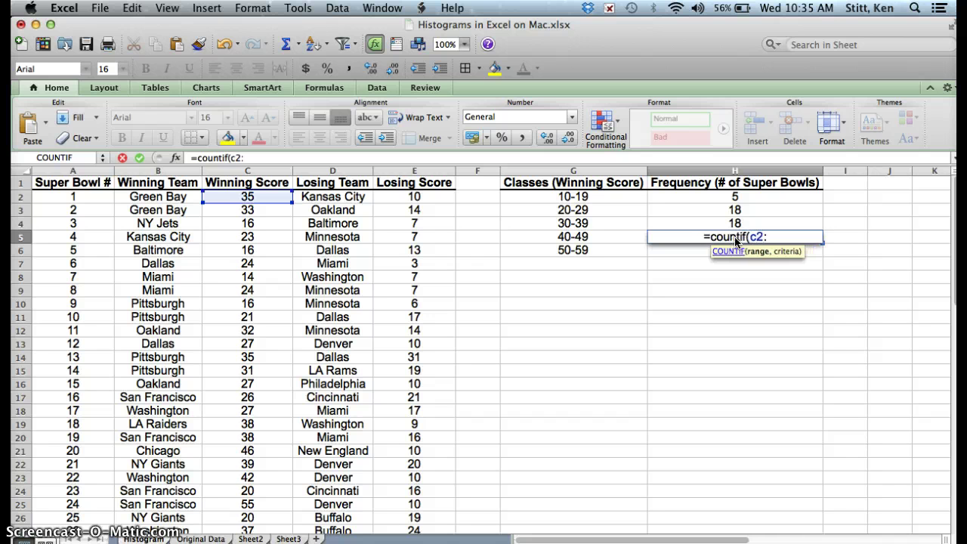
text(c48)
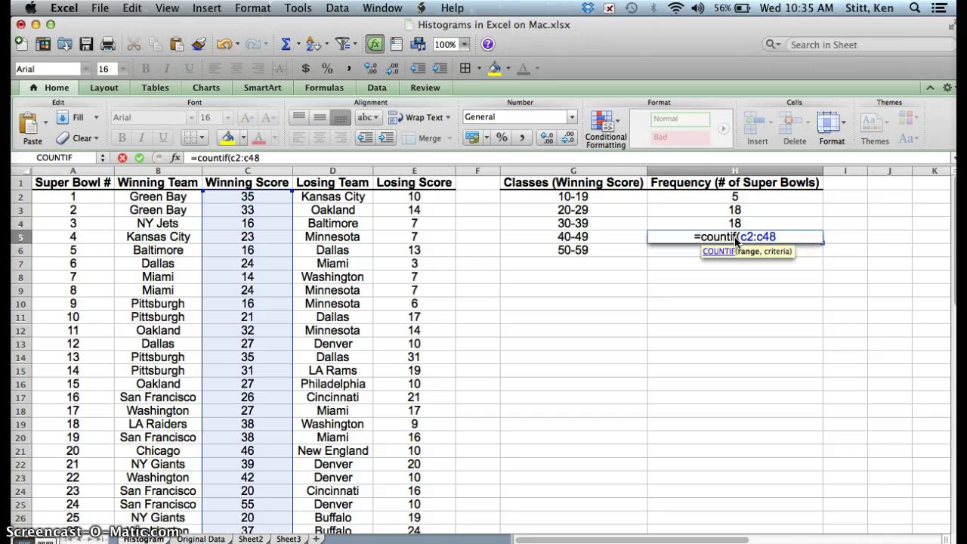
text(,")
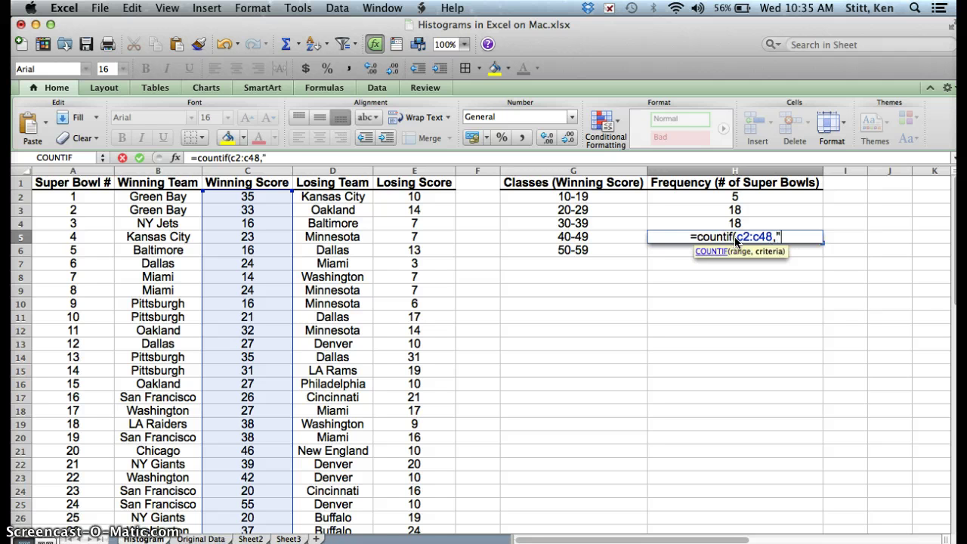
text(<50)
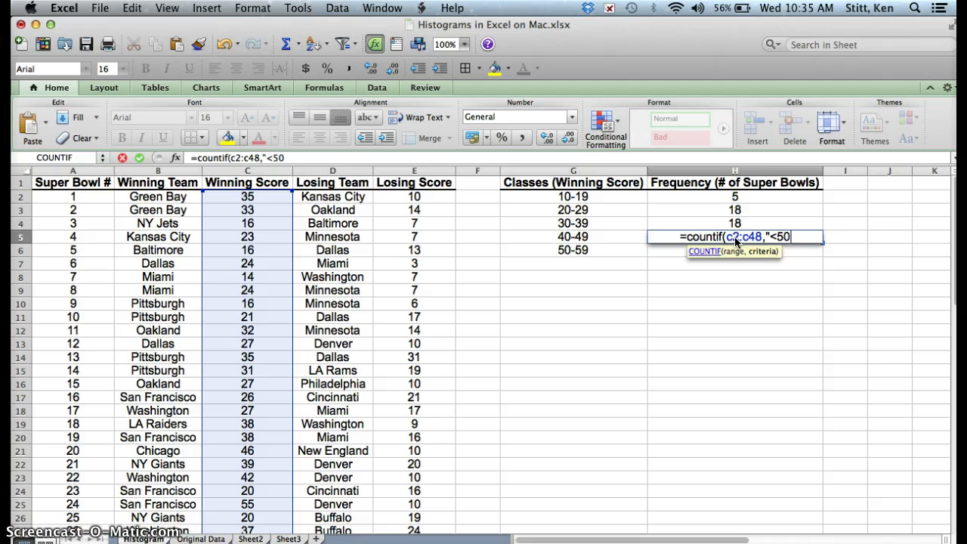
text(")
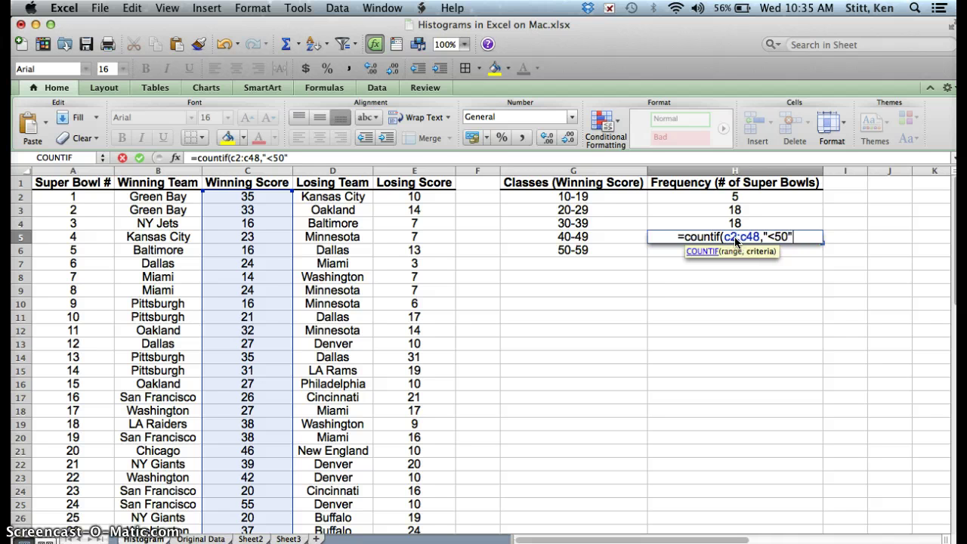
text())
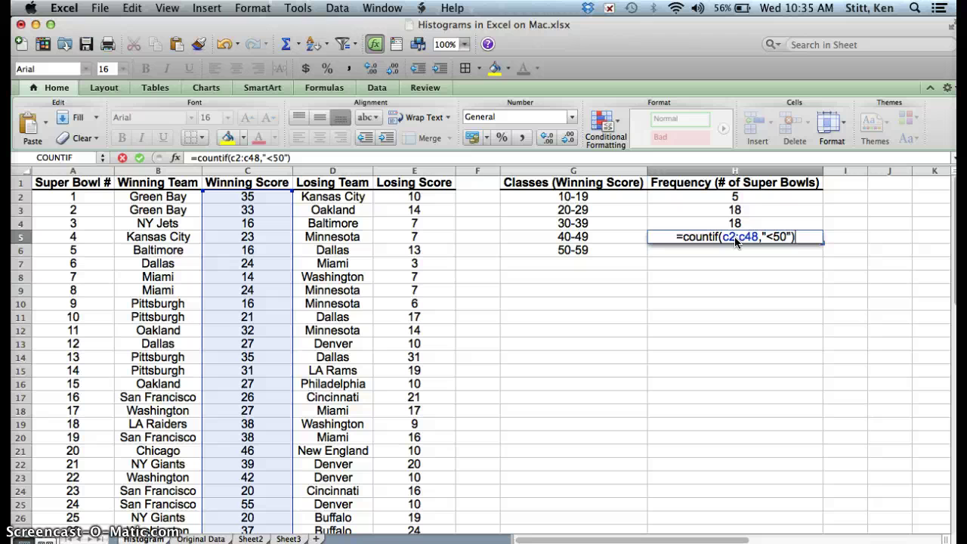
text(-h)
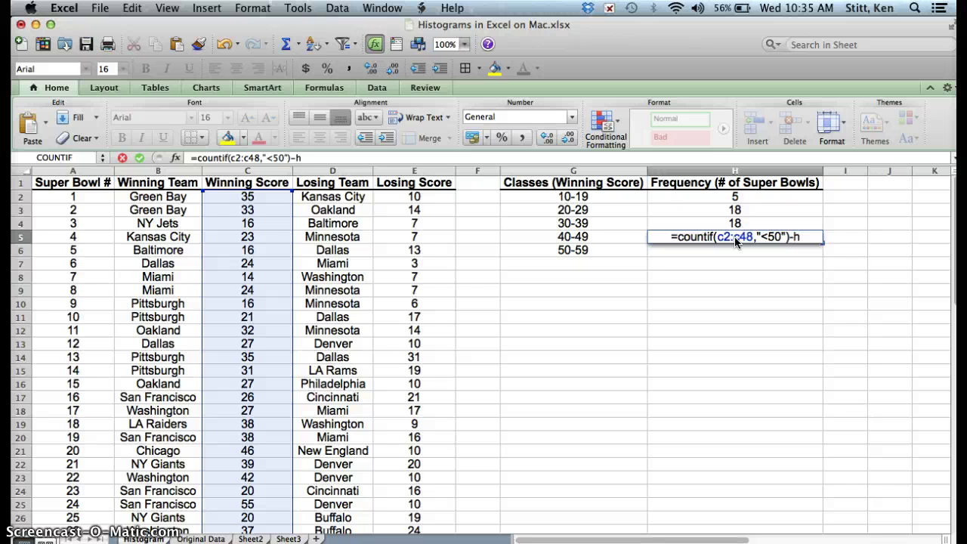
text(2-h)
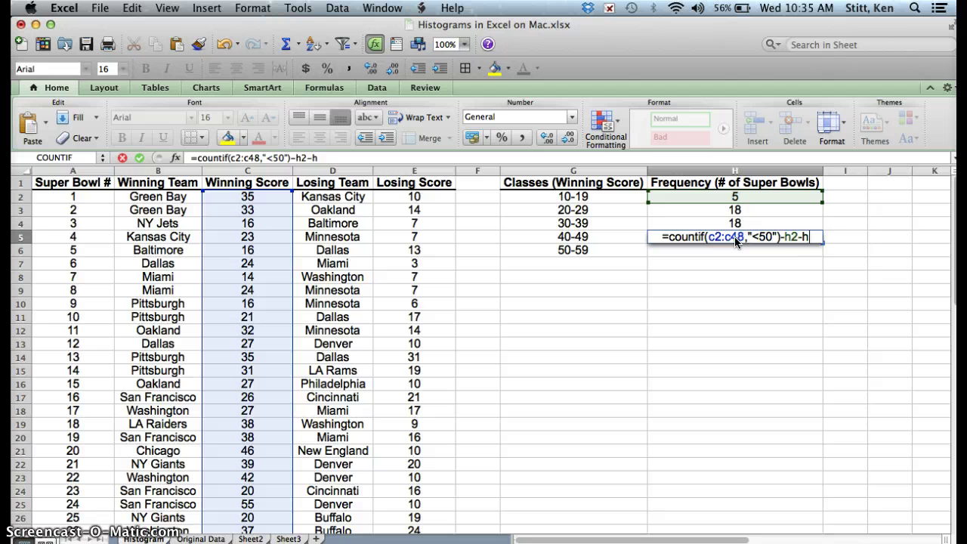
text(3-h4)
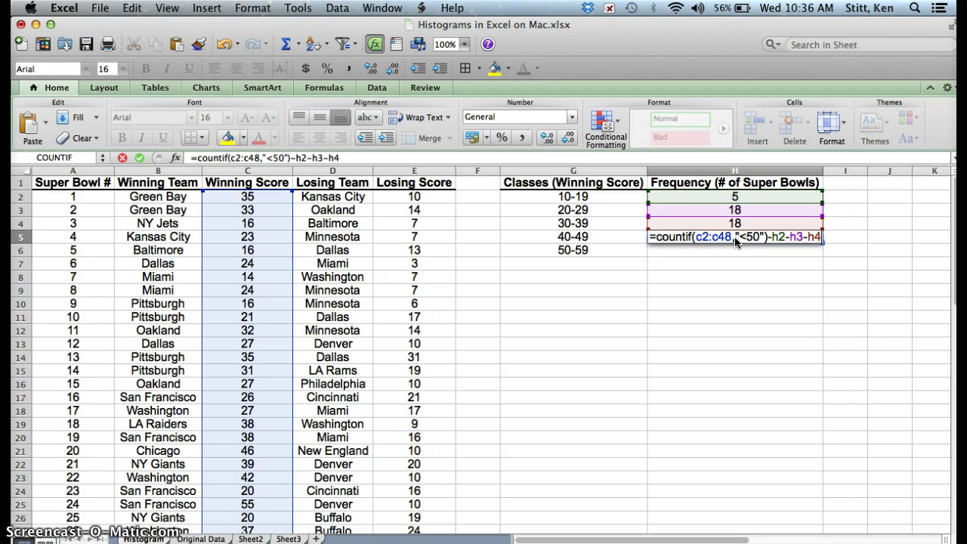
key(Return)
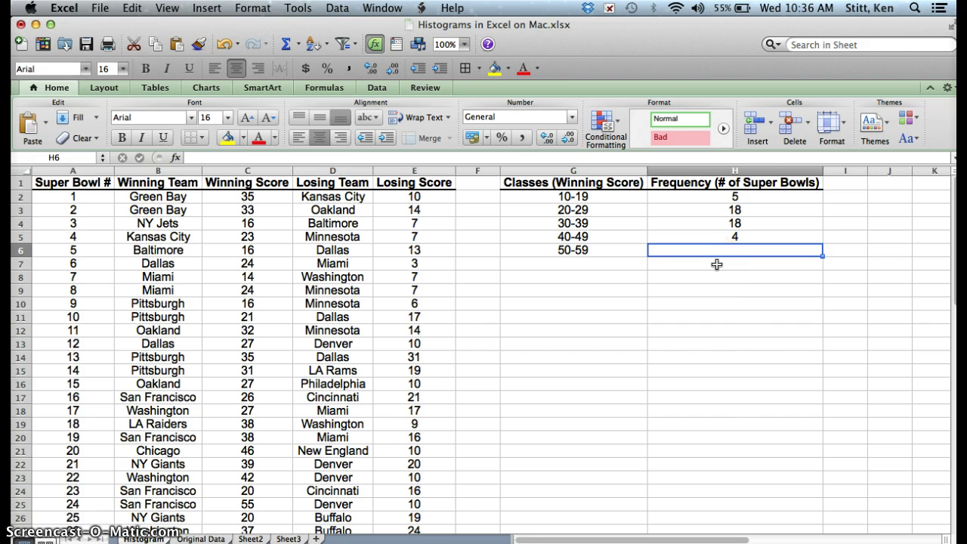
Enter =countif(c2:c48,"<60")-h2-h3-h4-h5 in H6, giving 2 for the 50-59 class.
text(=countif)
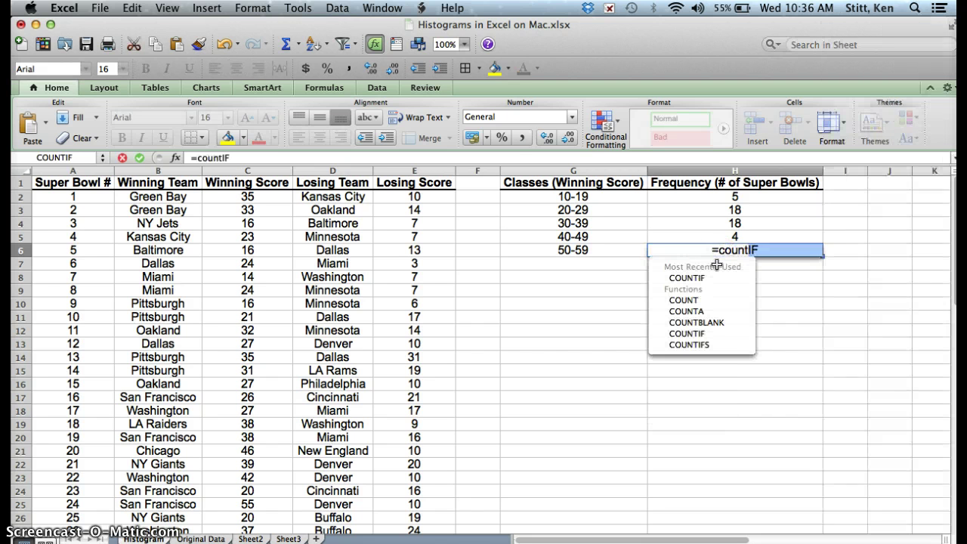
text(()
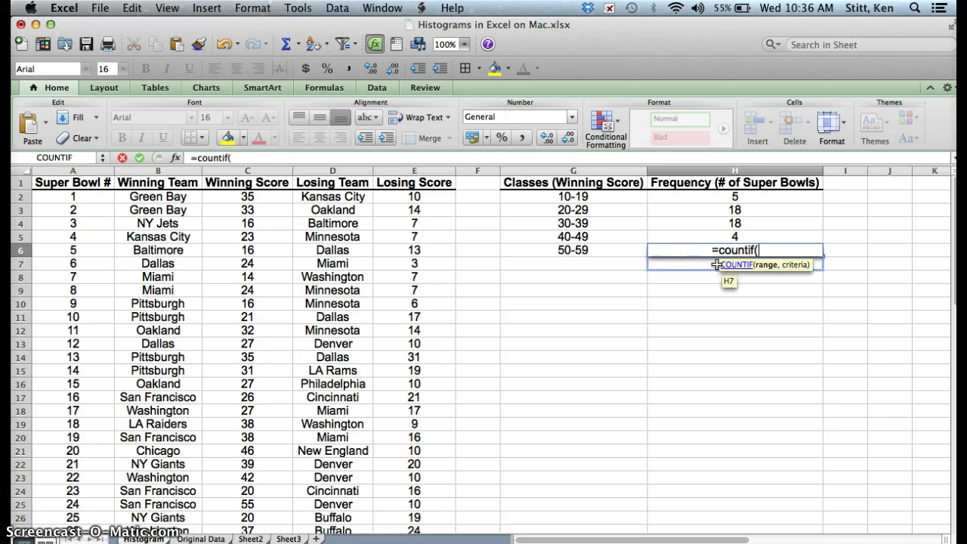
text(c2)
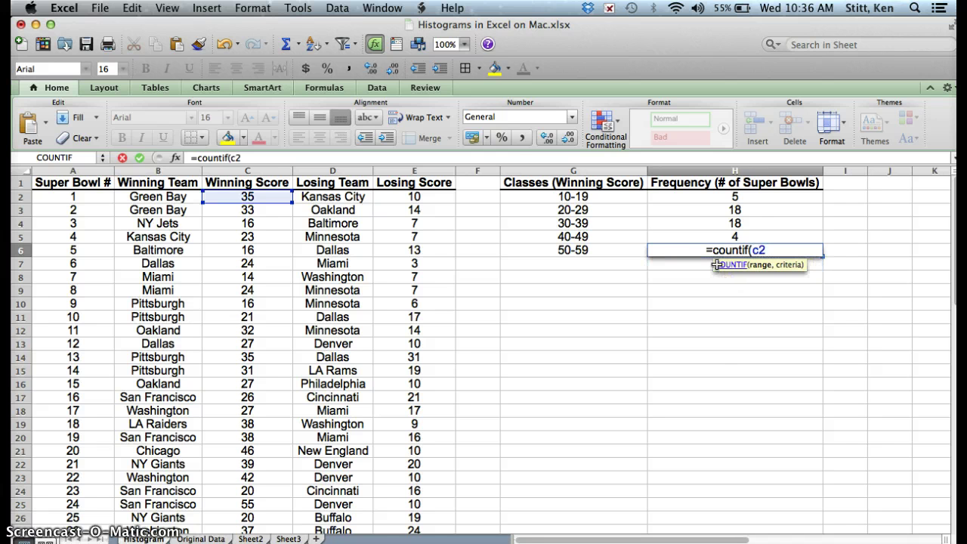
text(:c48)
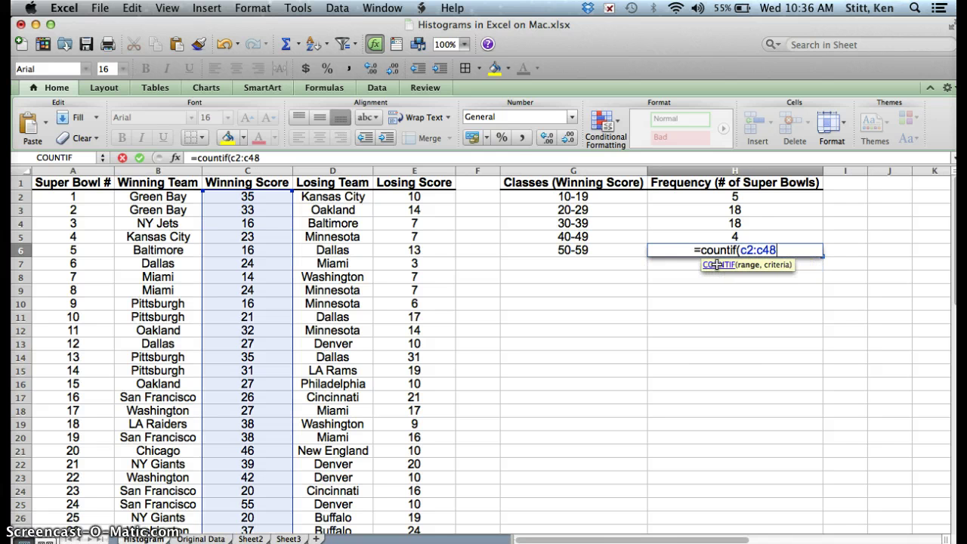
text(,")
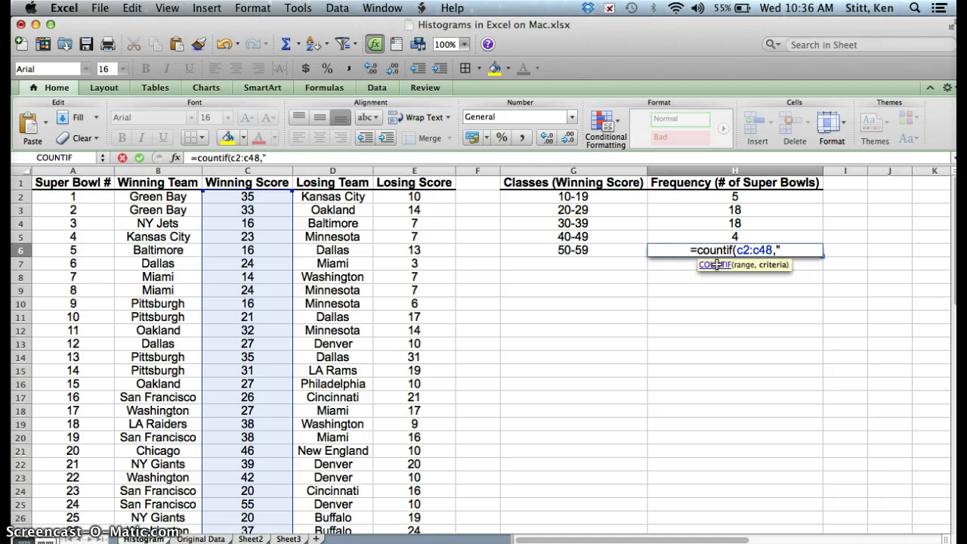
text(<)
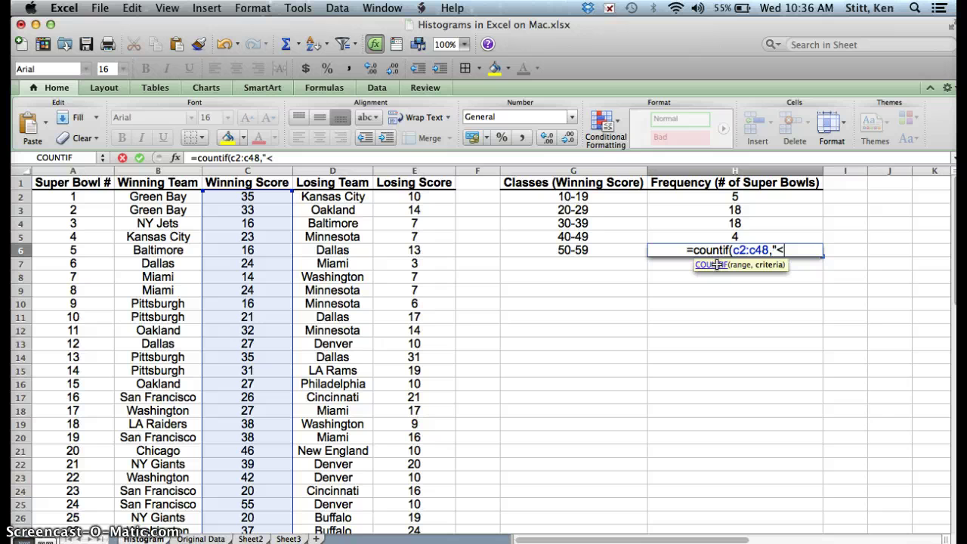
text(60)
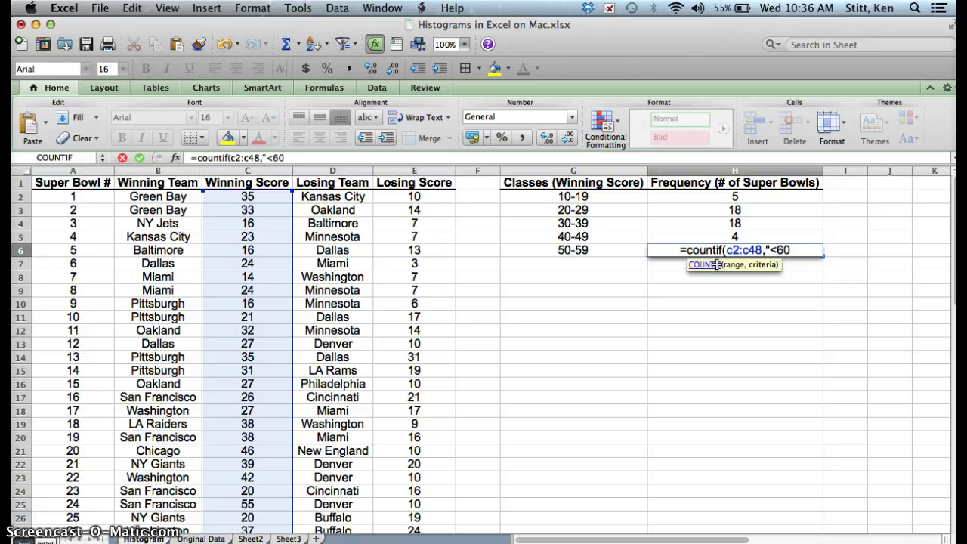
text("))
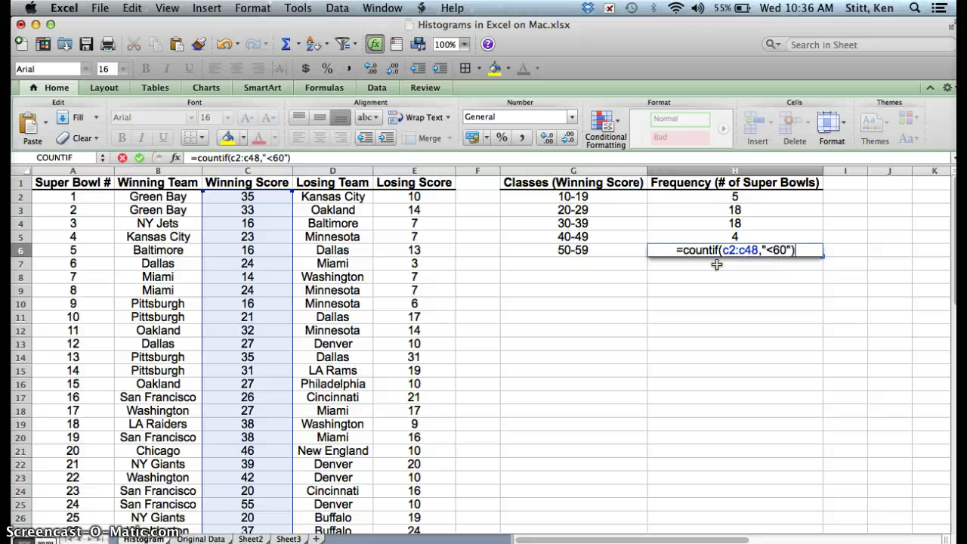
text(-)
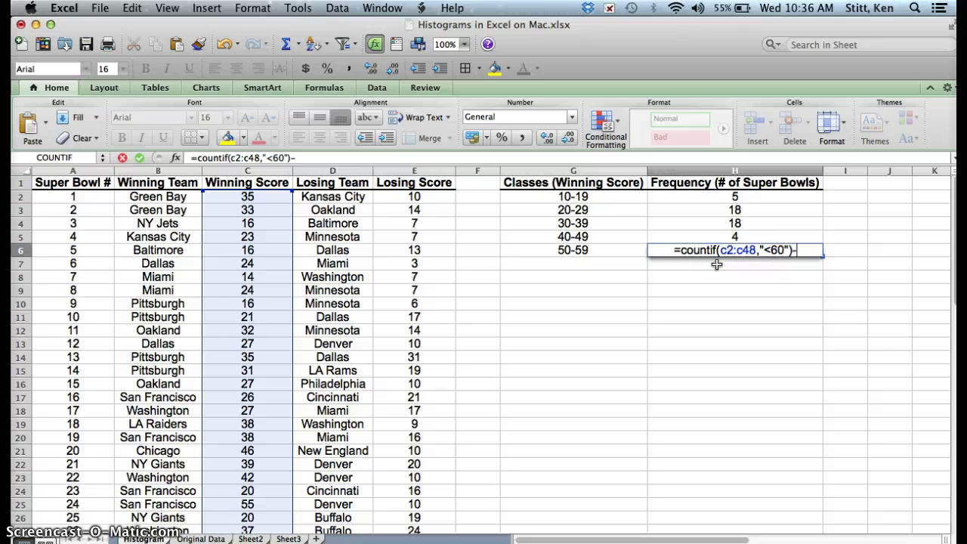
text(h2-h3)
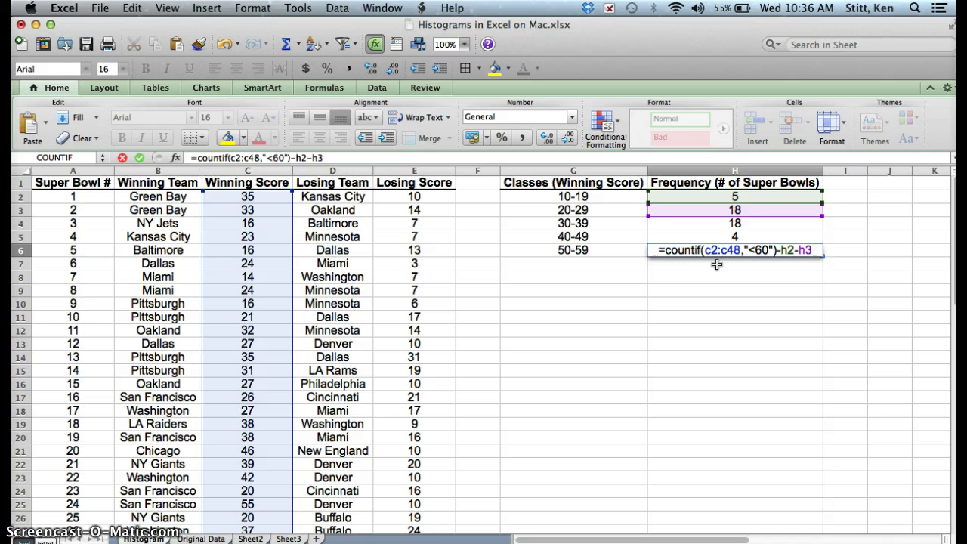
text(-h4-h)
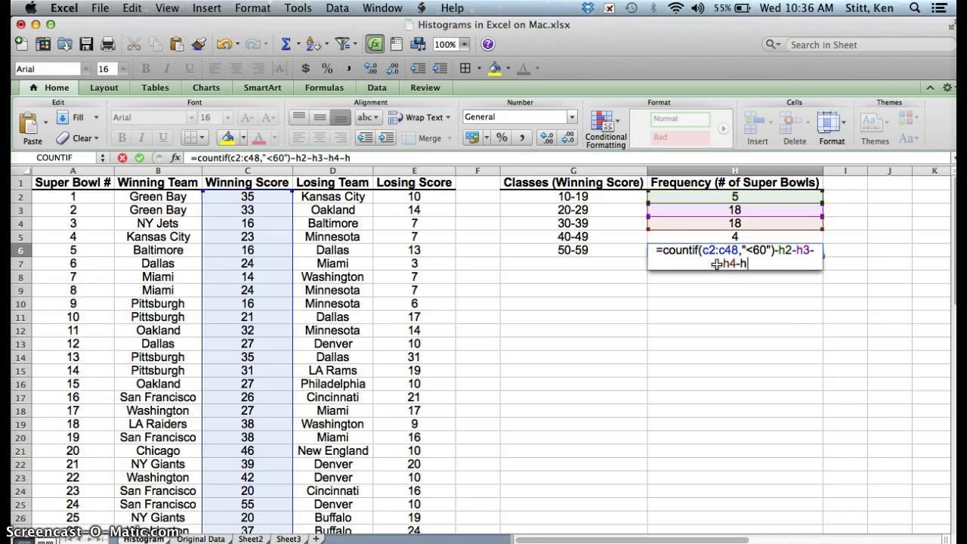
text(5)
key(Return)
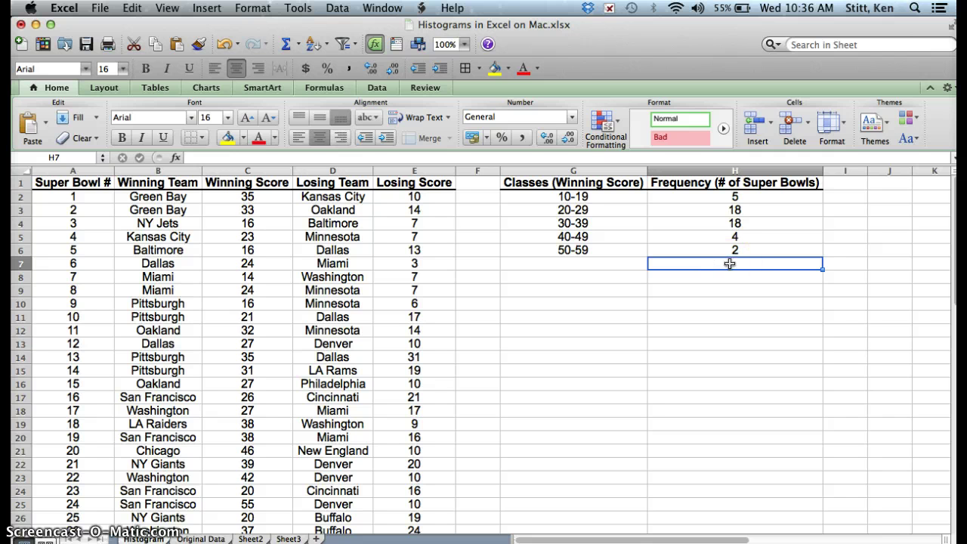
Total the class frequencies in H7 with =sum(h2:h6), showing 47.
text(=sum)
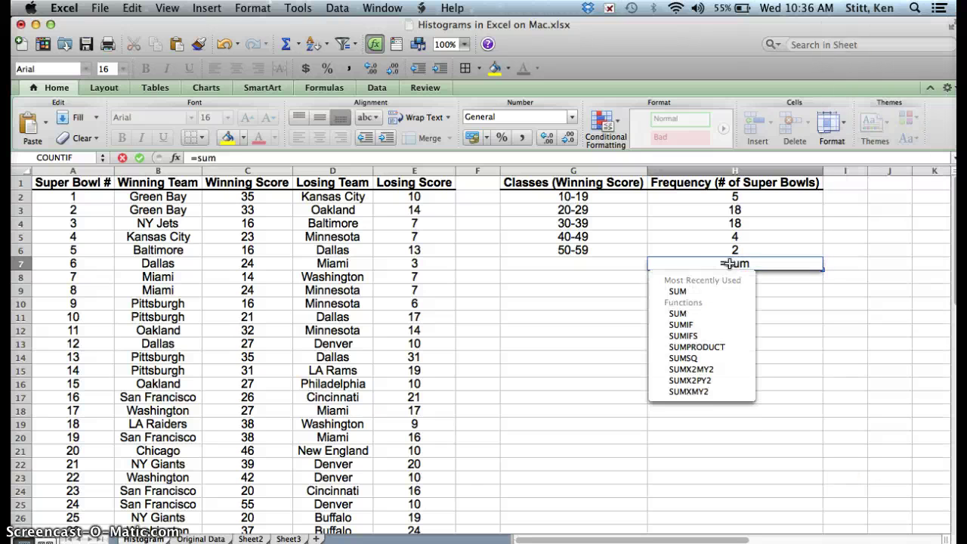
text((h)
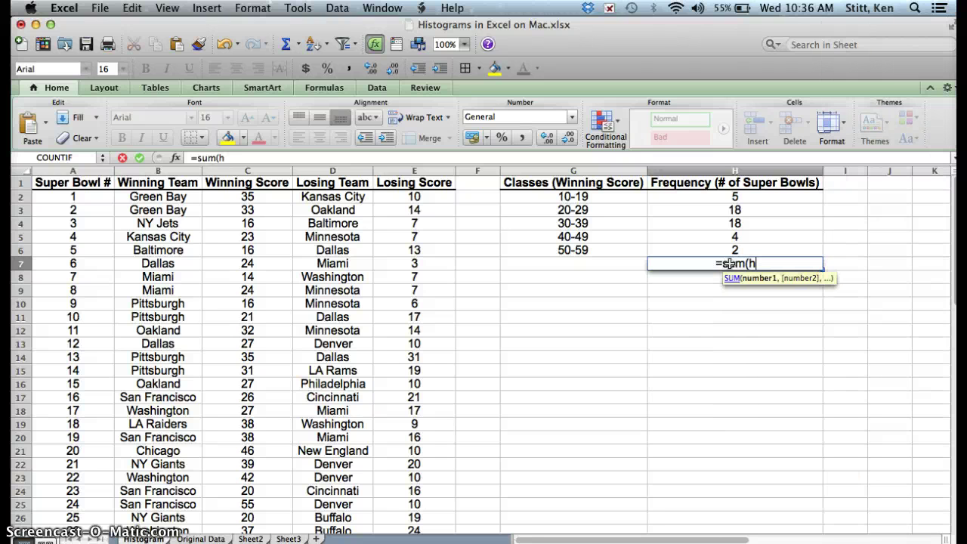
text(2)
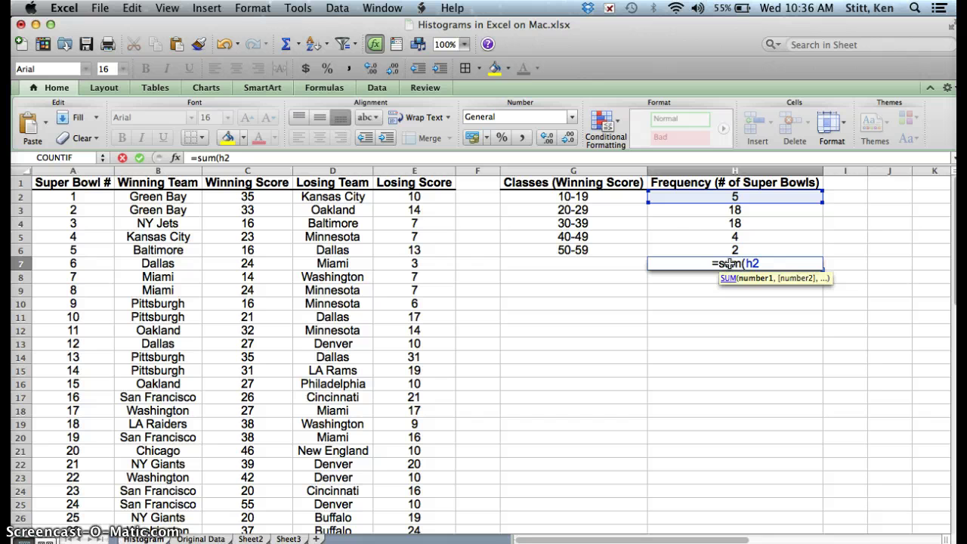
text(:)
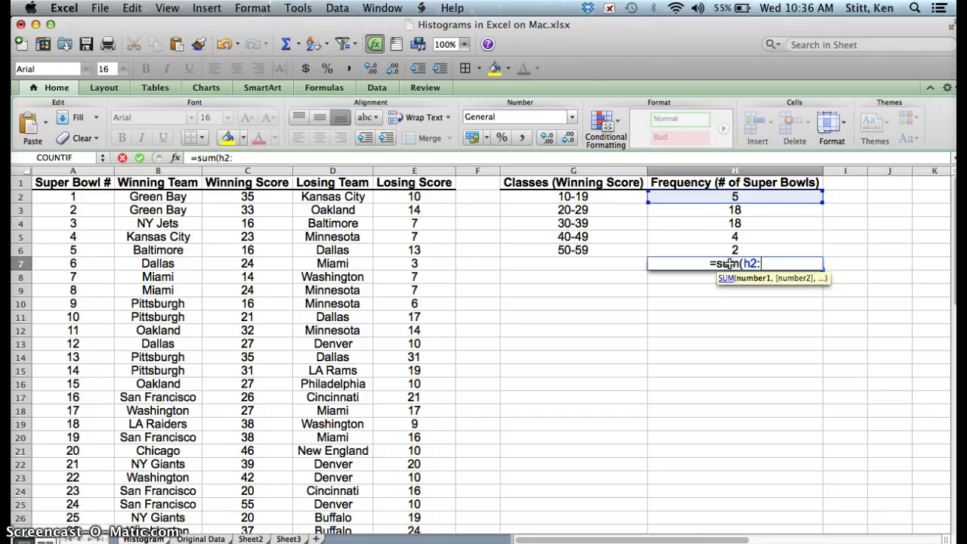
text(h6)
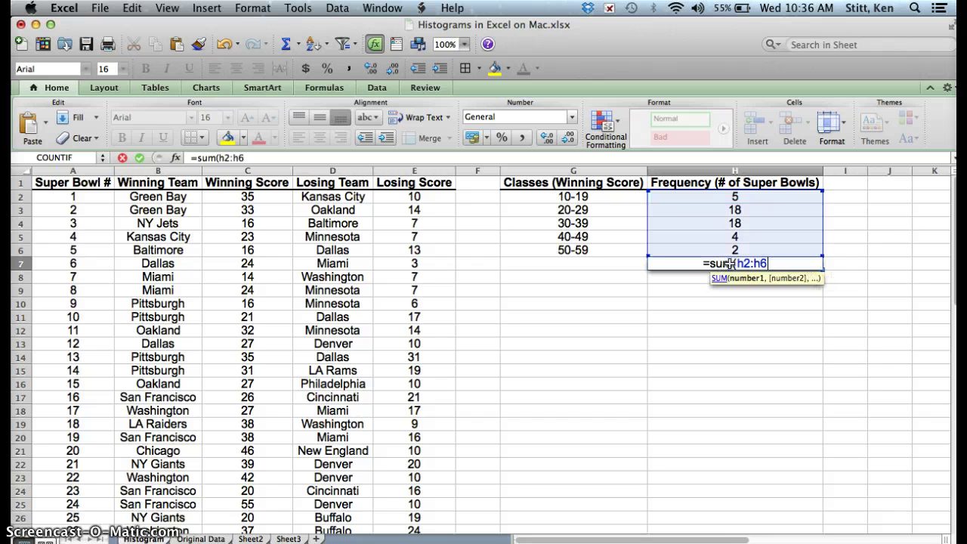
text())
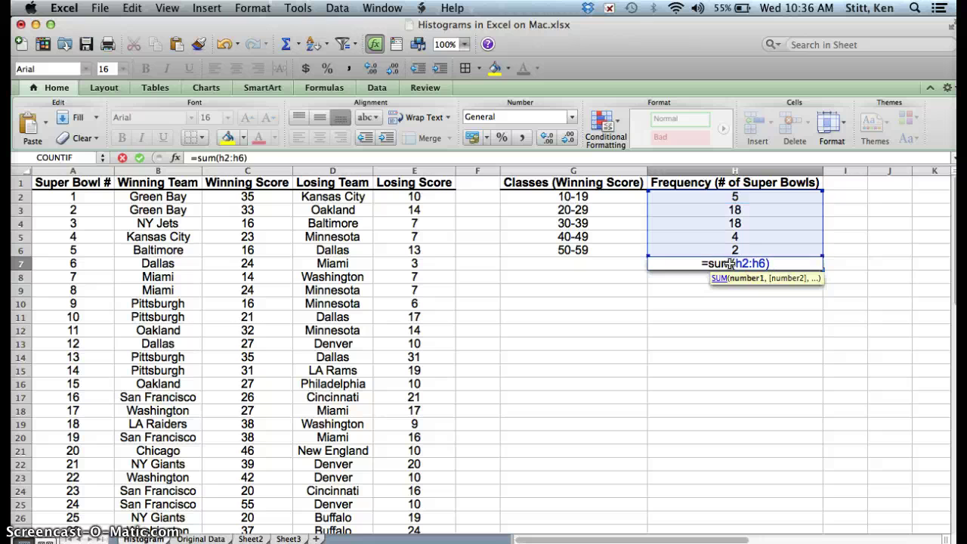
key(Return)
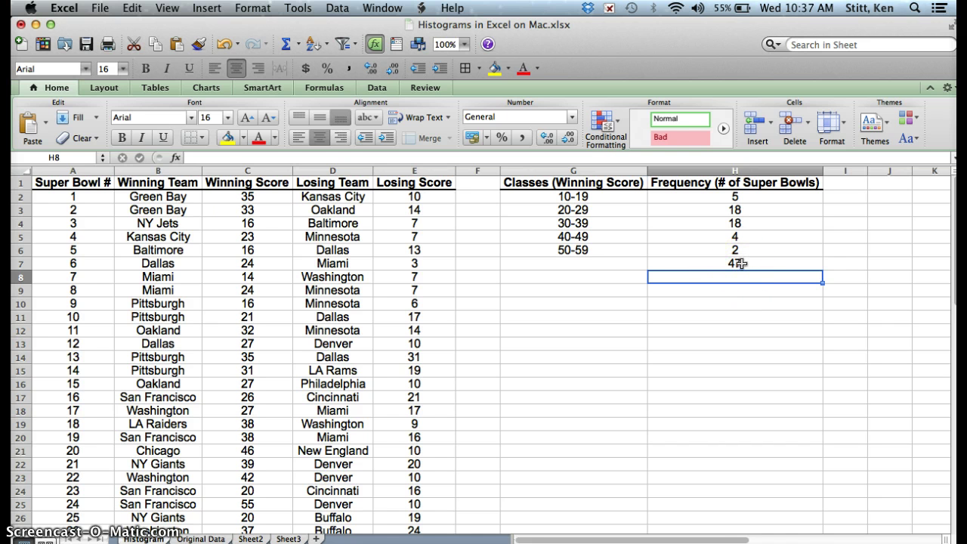
Give the classes and frequency range G1:H6 a yellow fill.
click(742, 263)
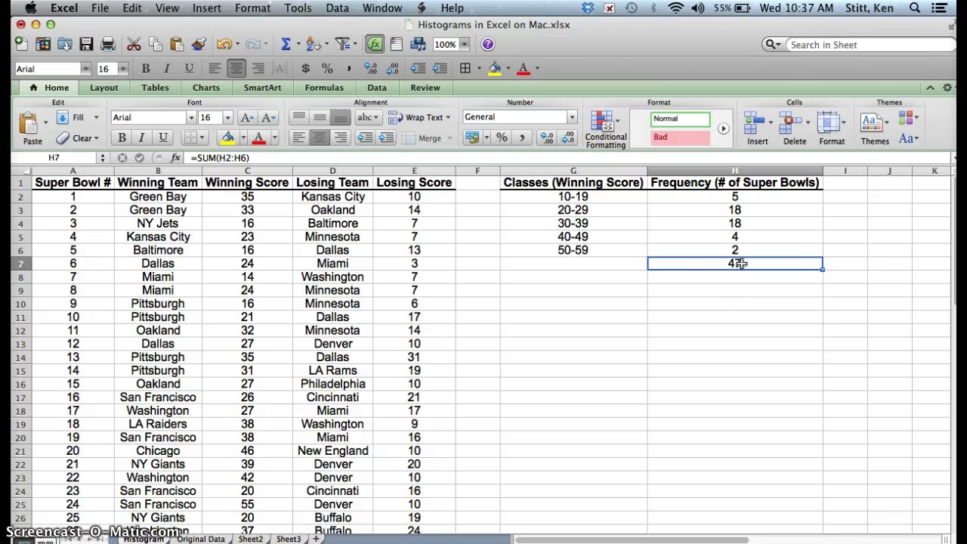
click(715, 287)
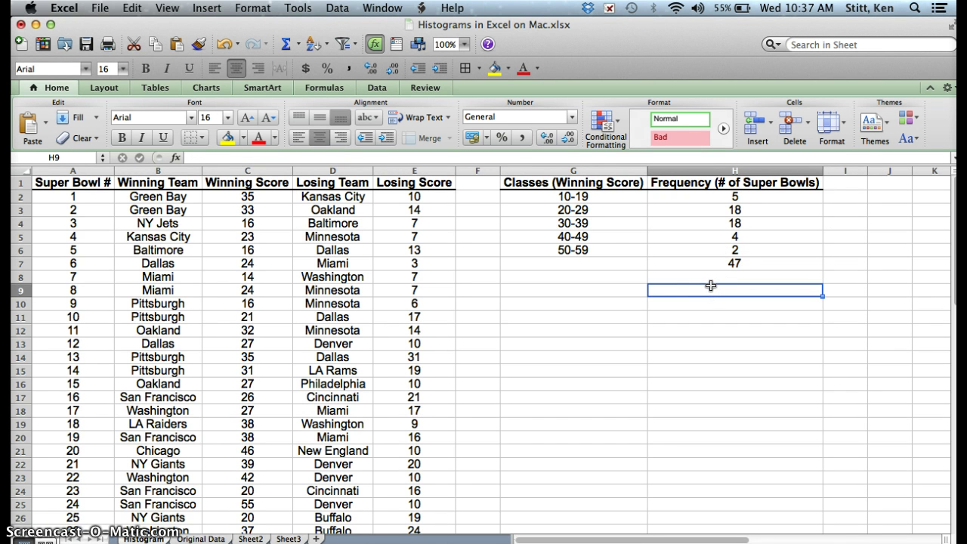
drag(572, 183, 737, 247)
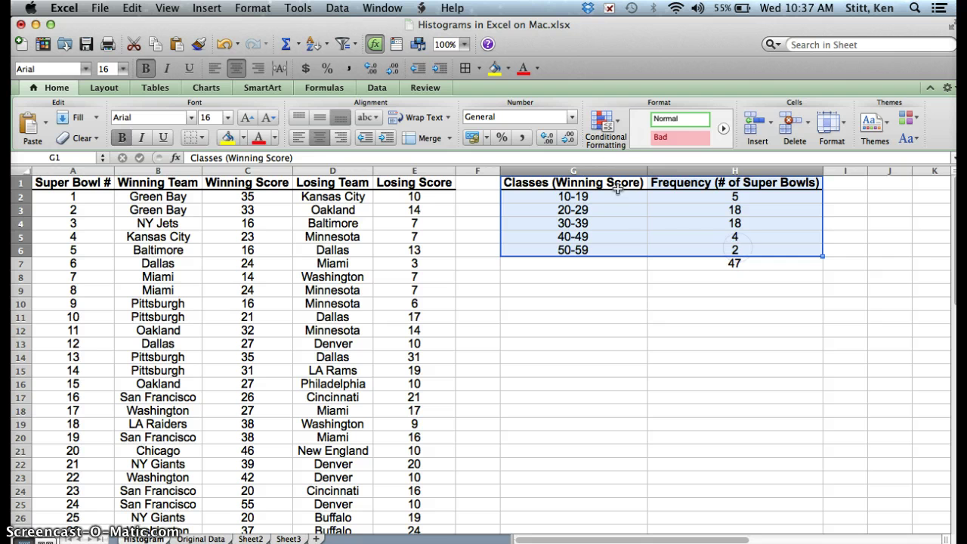
click(227, 137)
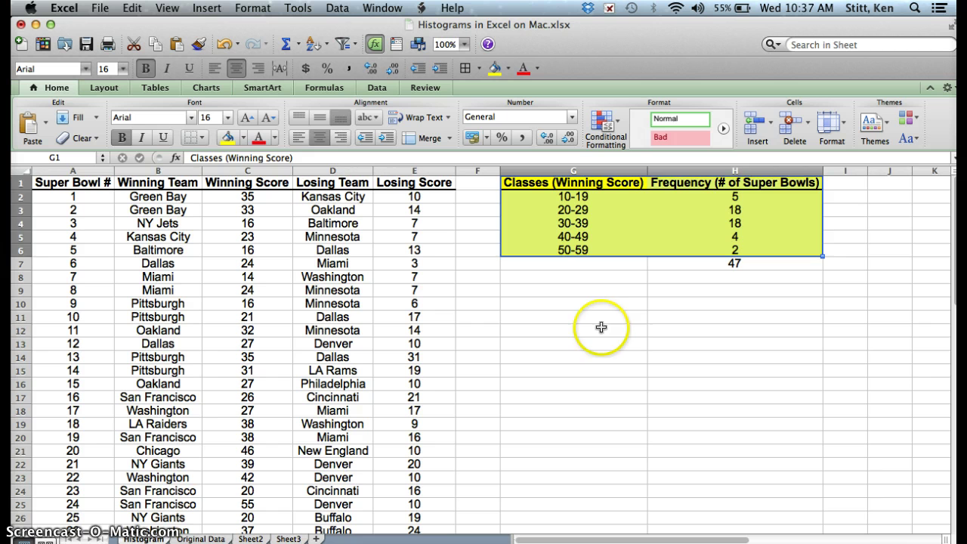
click(600, 329)
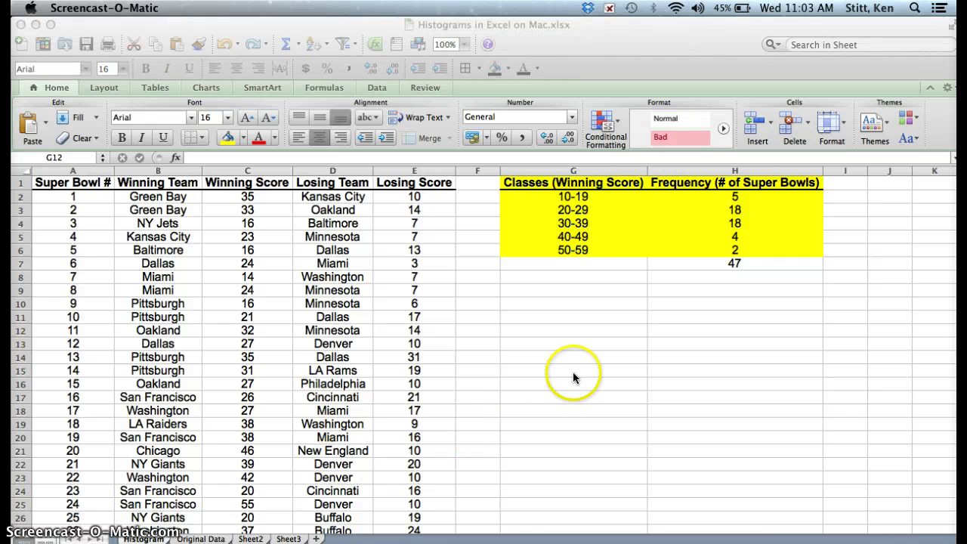
Insert a clustered column chart from the frequency table G1:H6.
click(556, 184)
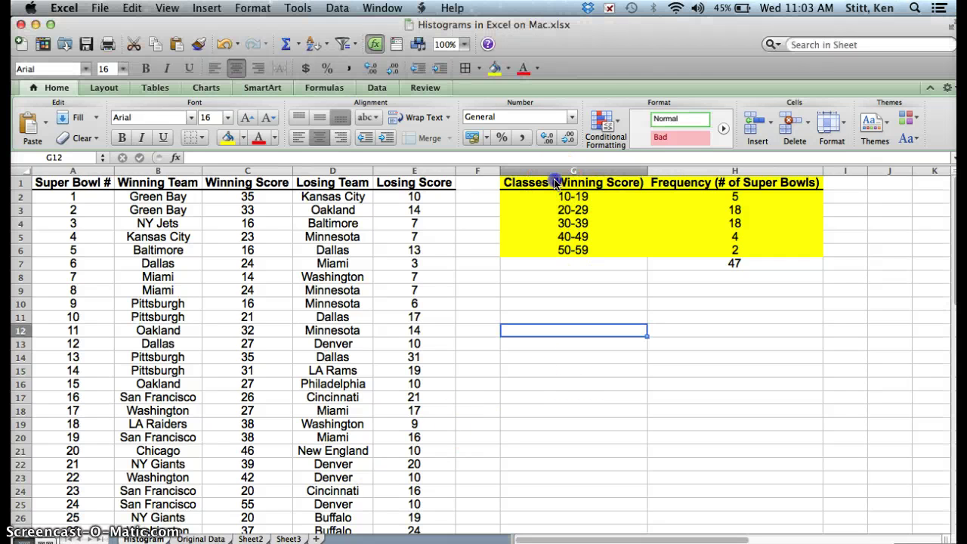
click(596, 183)
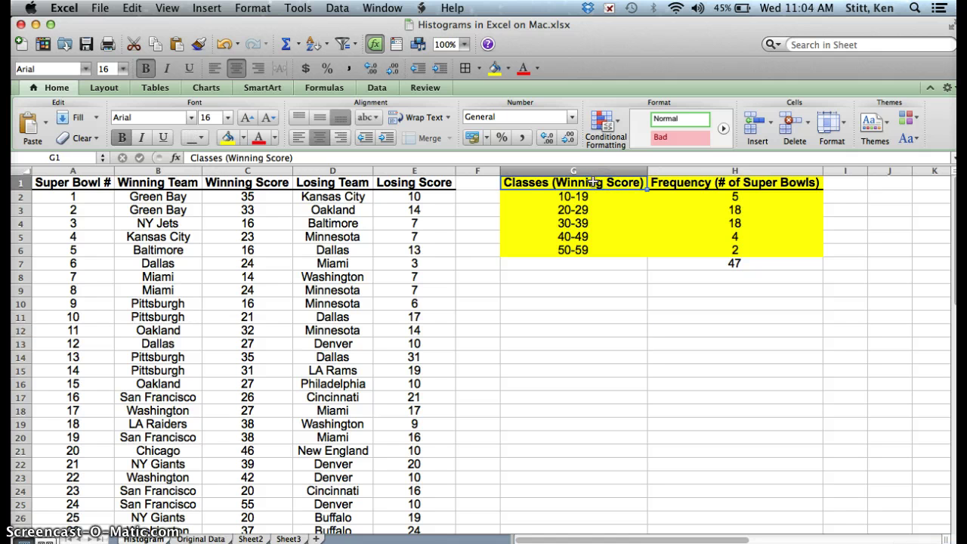
drag(593, 183, 740, 248)
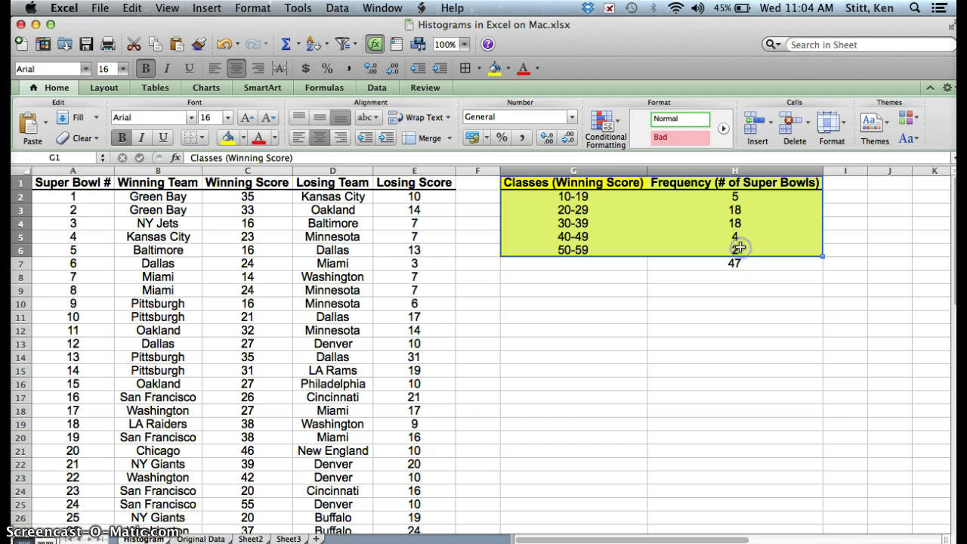
click(206, 88)
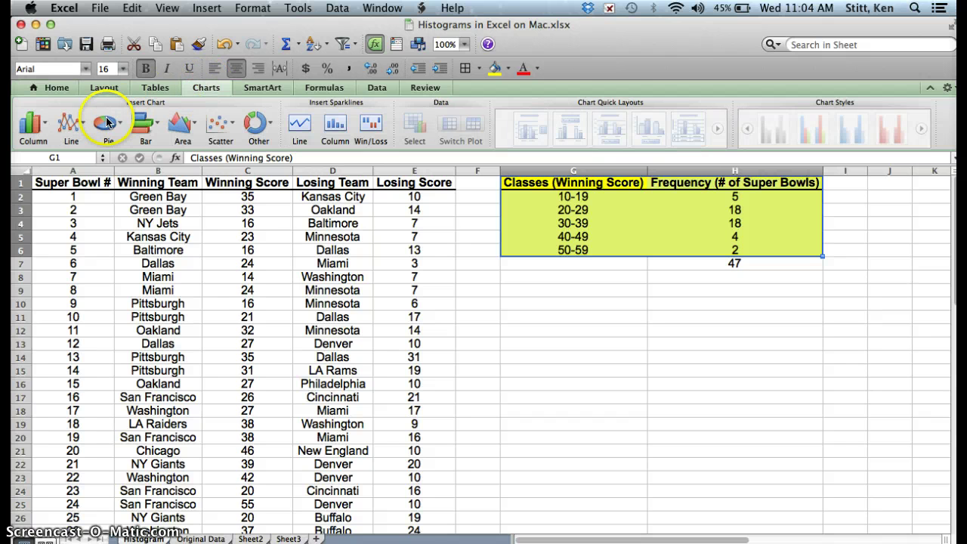
click(42, 130)
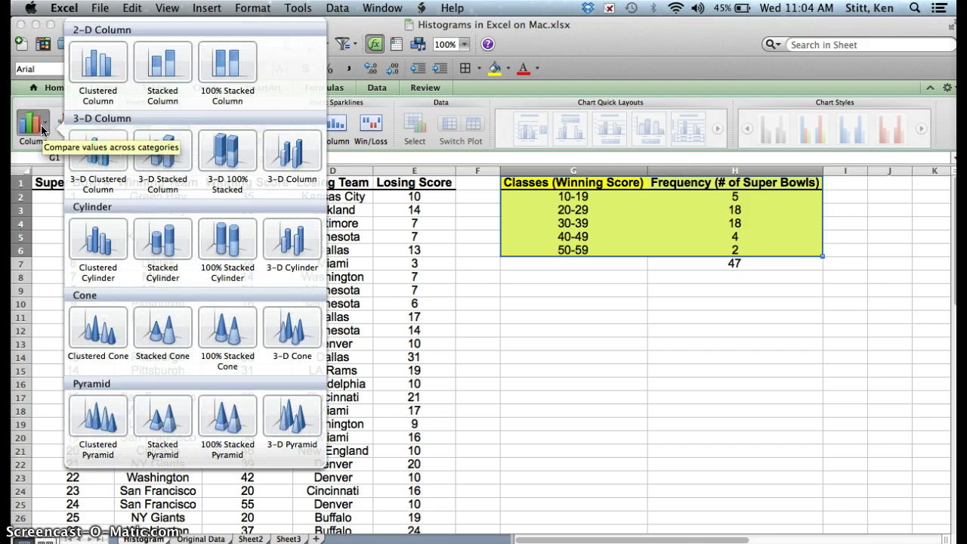
click(98, 62)
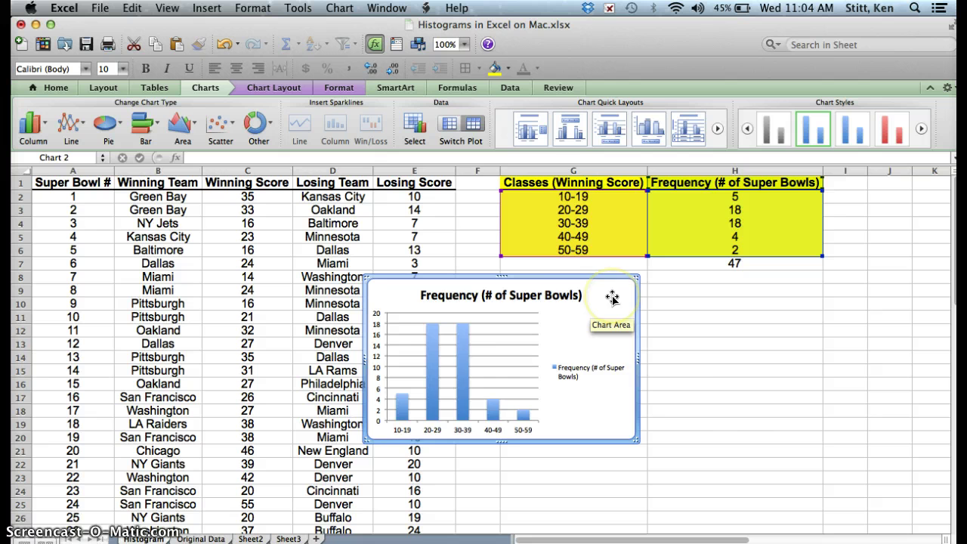
Move the column chart below the table and enlarge it to span about columns D to H.
drag(612, 298, 747, 298)
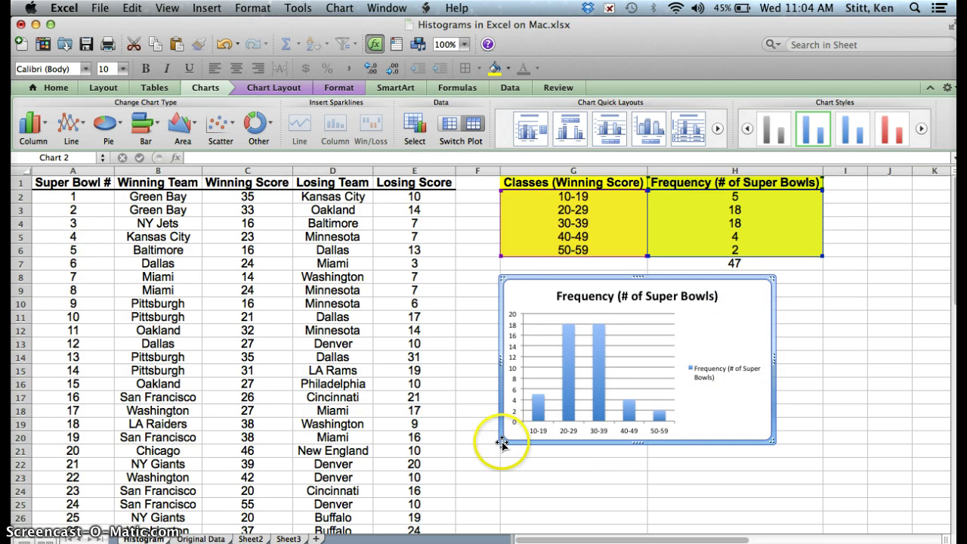
mouse_move(502, 444)
mouse_down()
mouse_move(321, 493)
mouse_move(433, 437)
mouse_move(495, 433)
mouse_move(498, 443)
mouse_up()
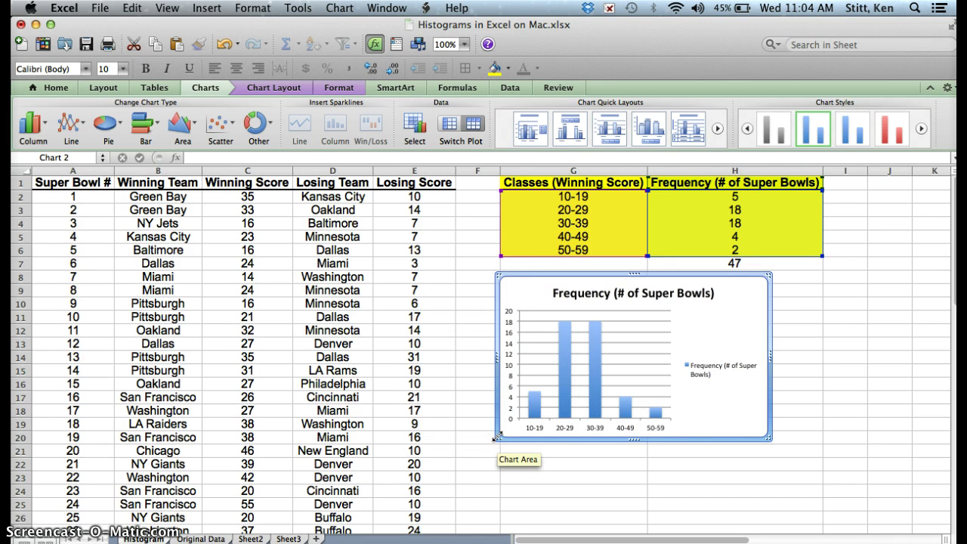
drag(498, 438, 328, 528)
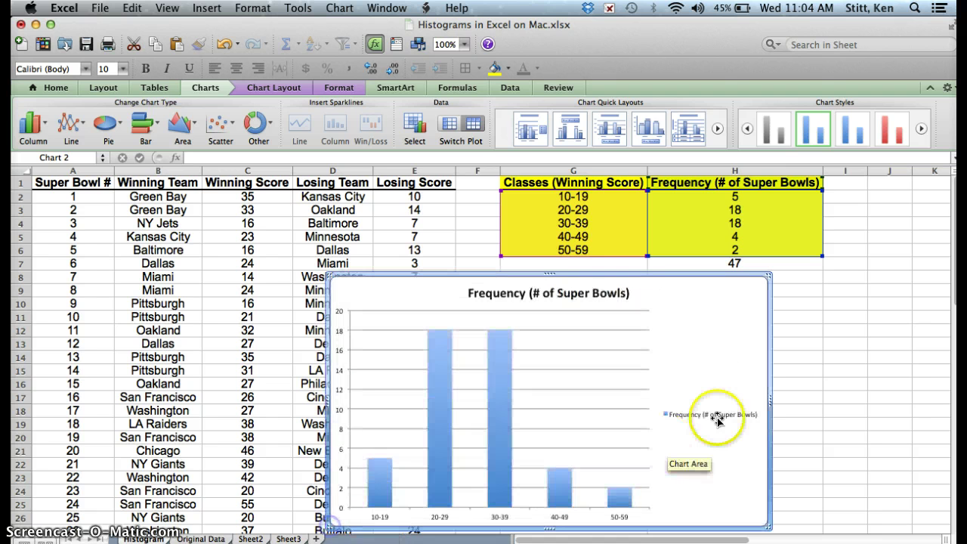
scroll(879, 375, down, 5)
scroll(879, 375, up, 4)
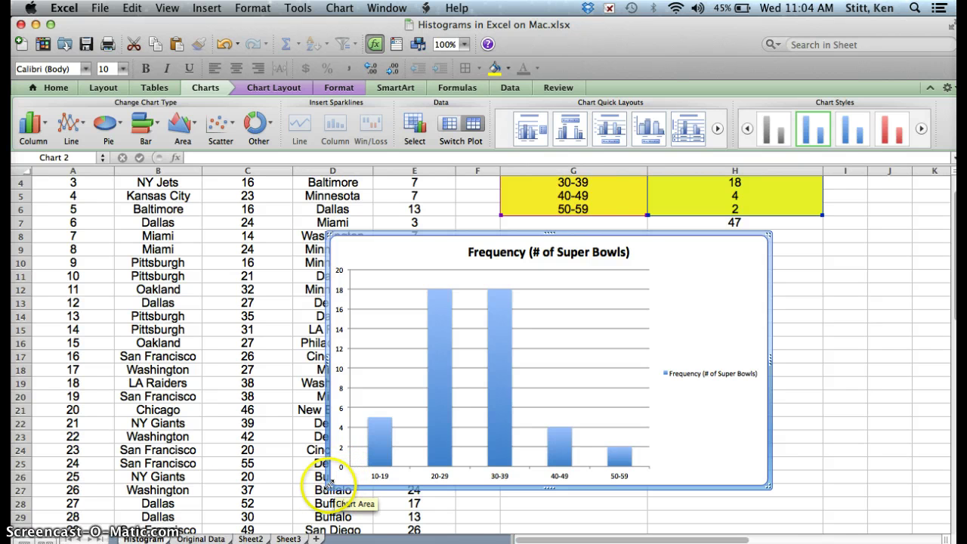
drag(322, 489, 282, 509)
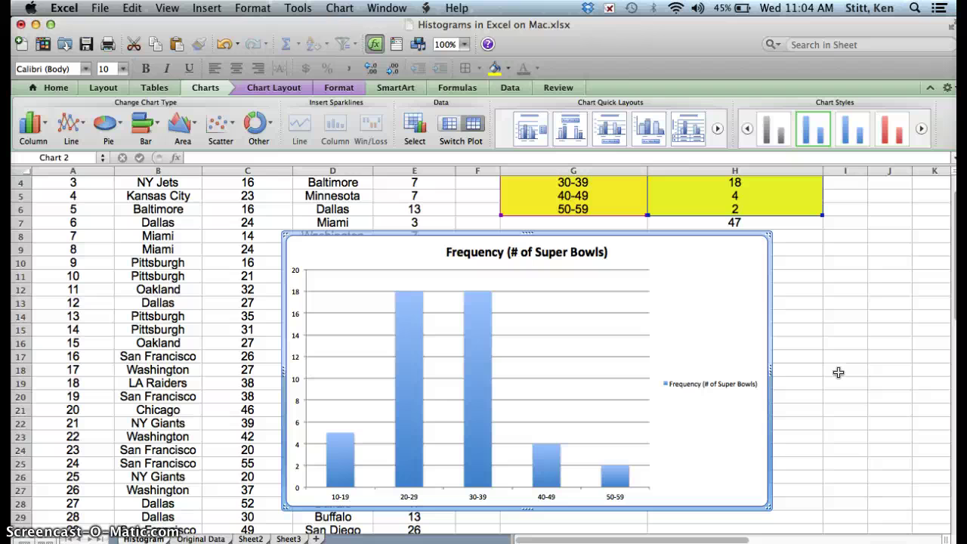
click(846, 321)
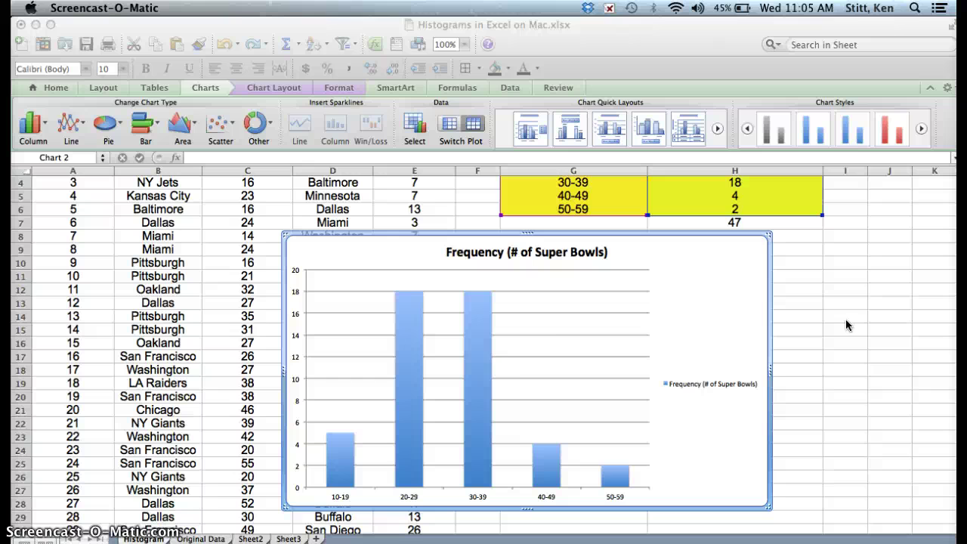
Give the data series columns a solid black outline in Format Data Series.
click(342, 454)
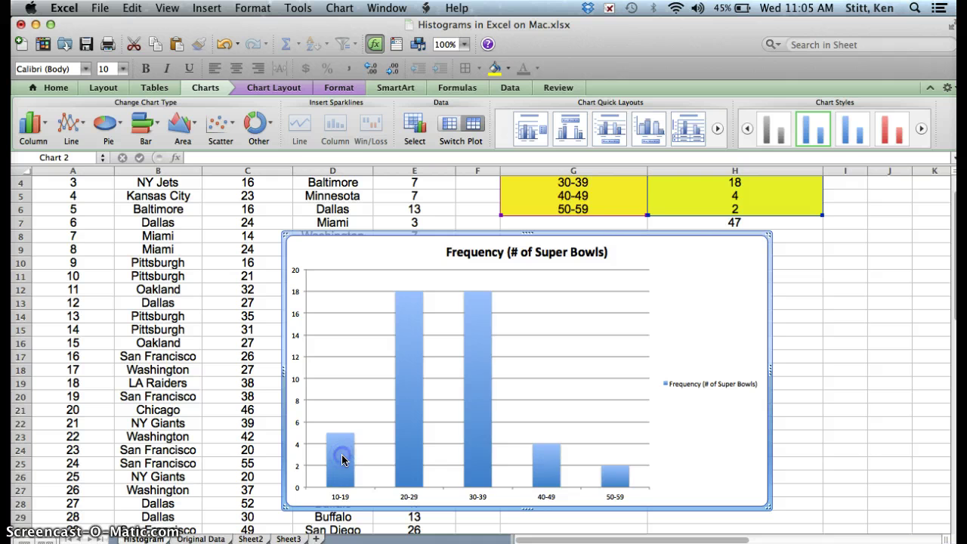
click(341, 454)
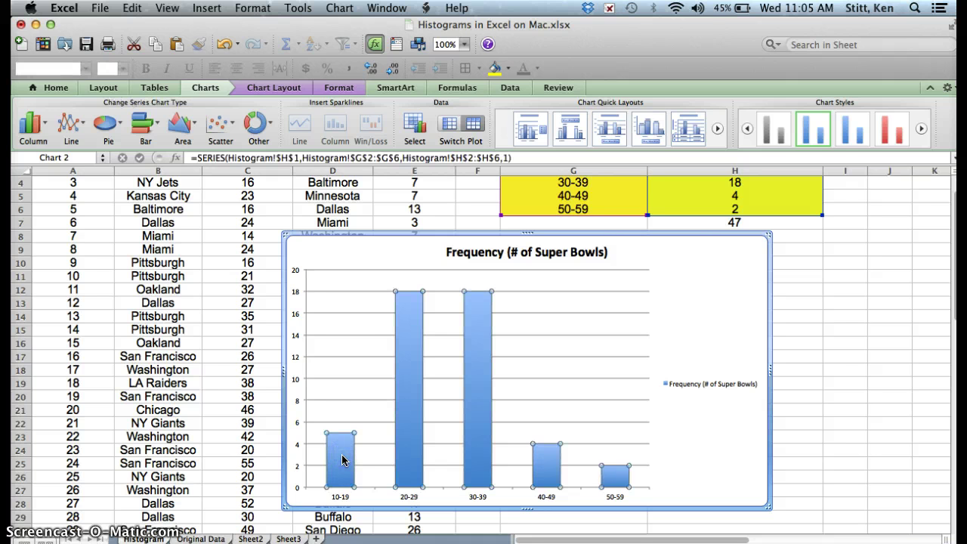
click(340, 89)
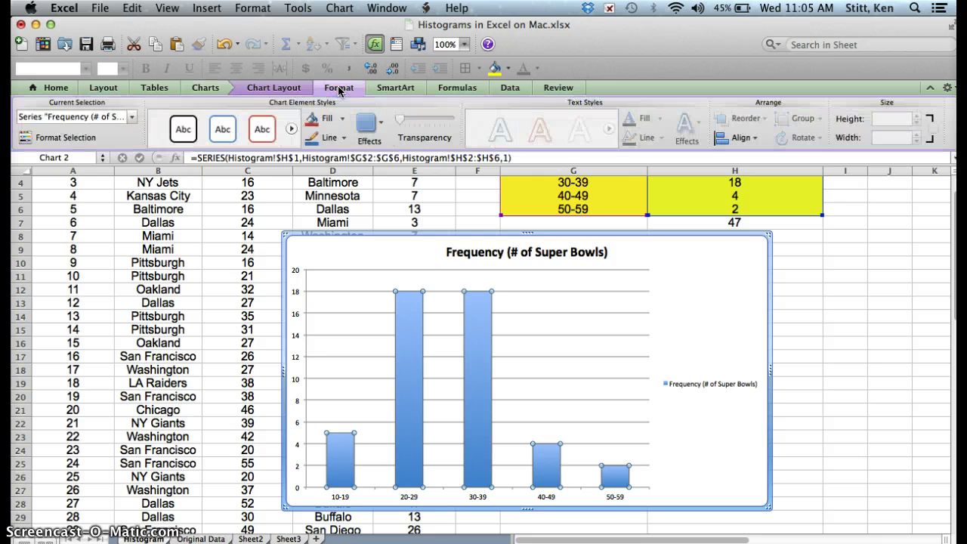
click(73, 138)
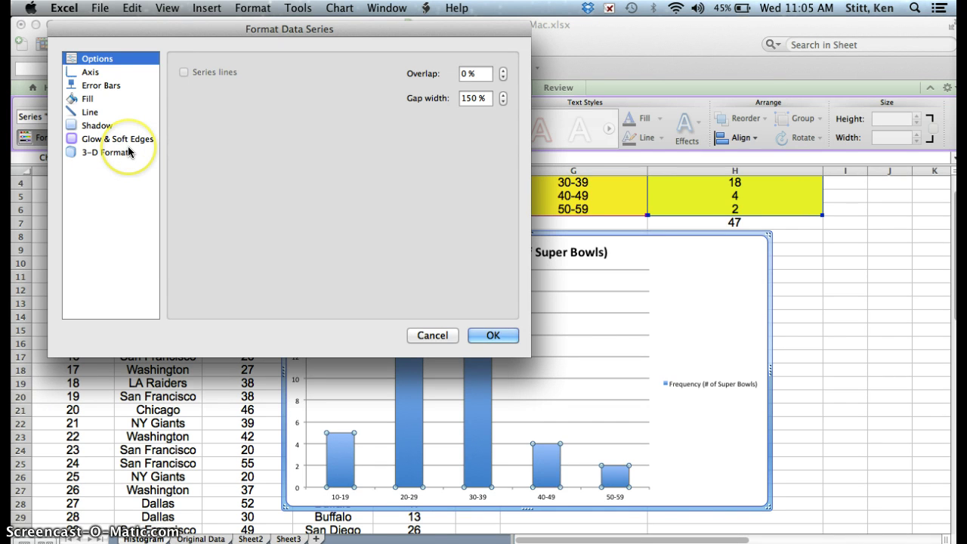
click(90, 112)
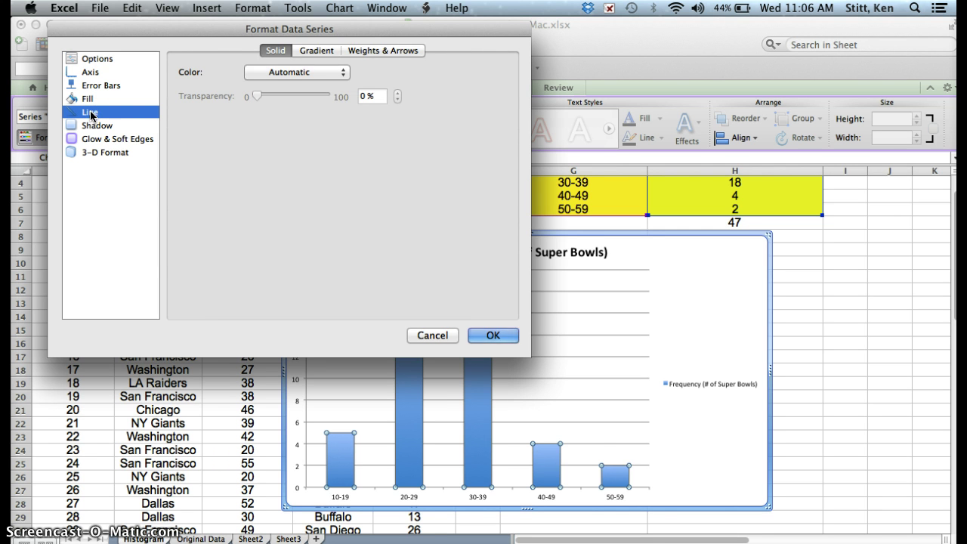
click(344, 75)
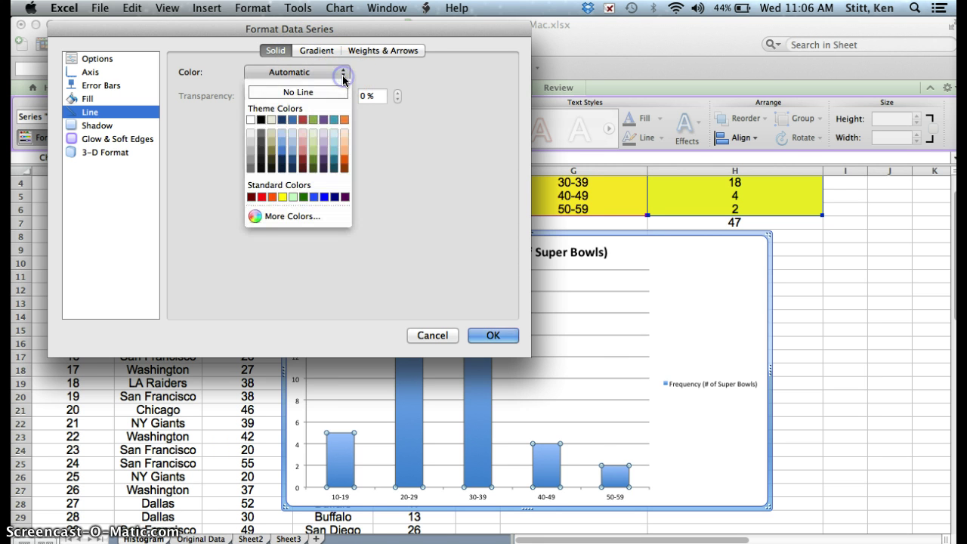
click(262, 120)
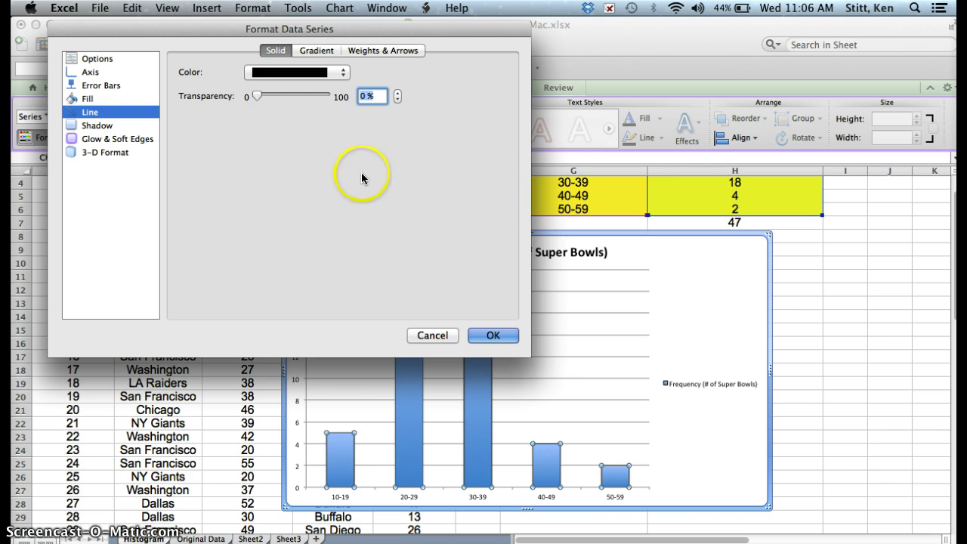
click(498, 334)
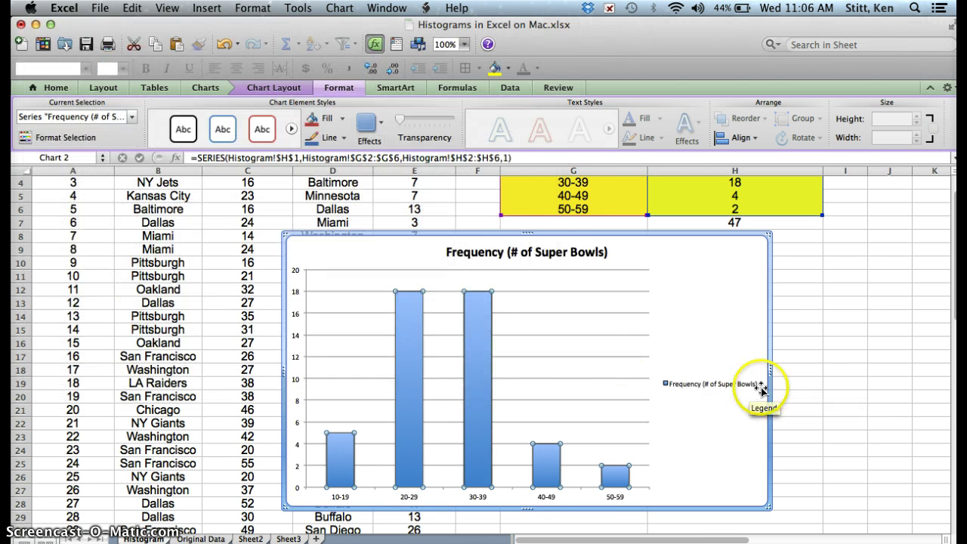
click(804, 368)
mouse_move(406, 361)
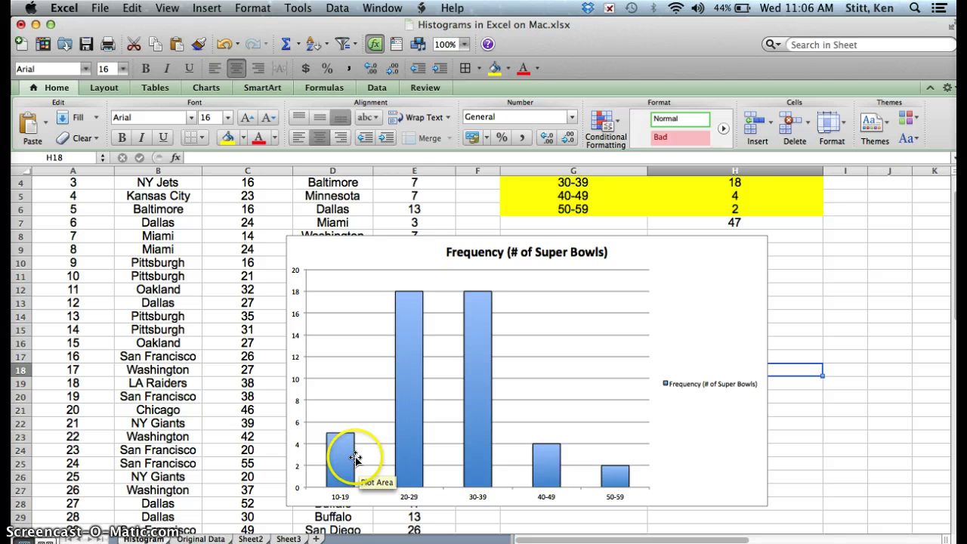
Select the histogram's column series and bring up its formatting settings.
mouse_move(402, 403)
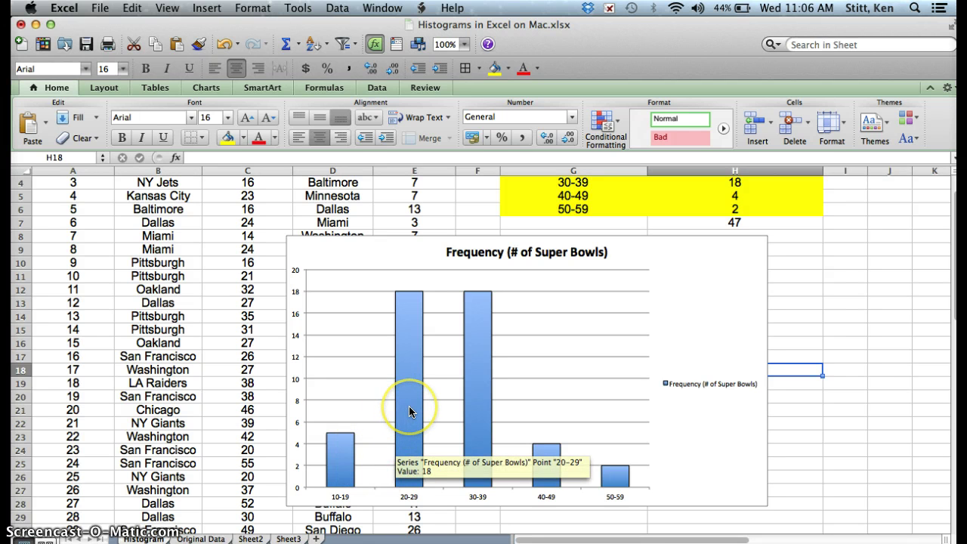
click(409, 406)
click(409, 406)
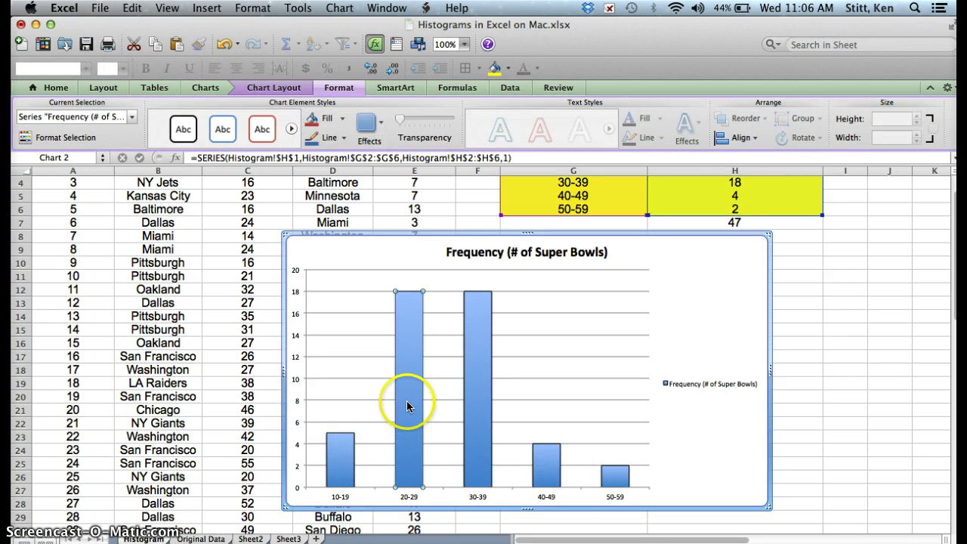
click(406, 399)
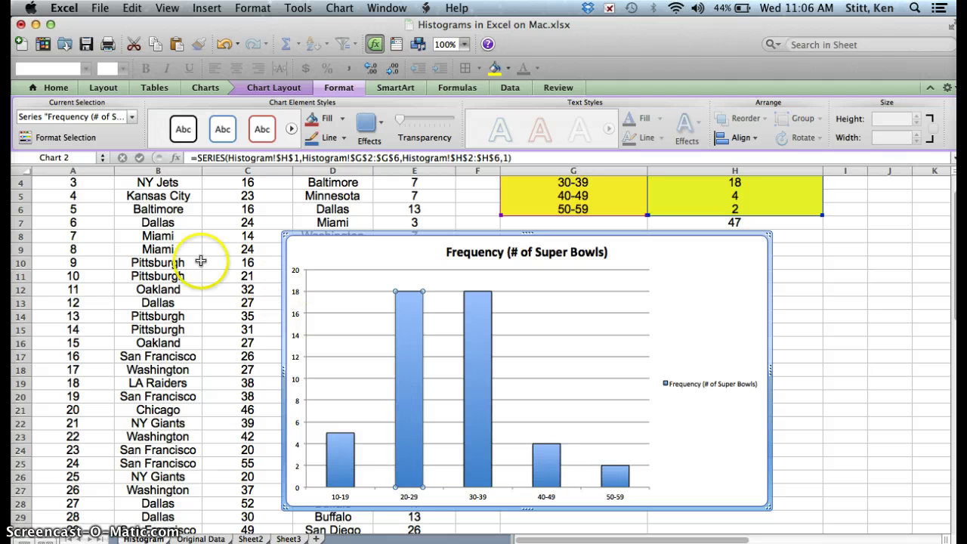
click(66, 138)
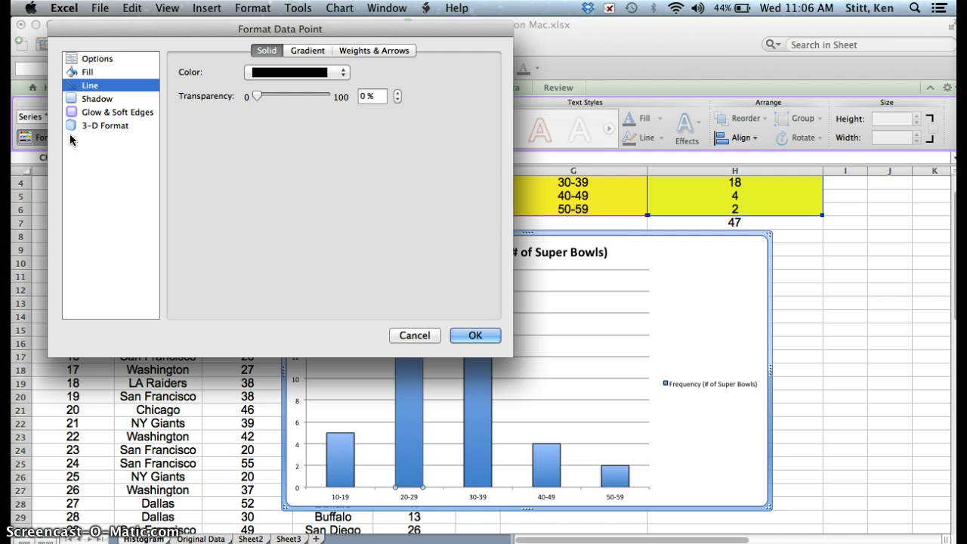
Change the series gap width from 150% to 0% so the columns touch.
click(90, 60)
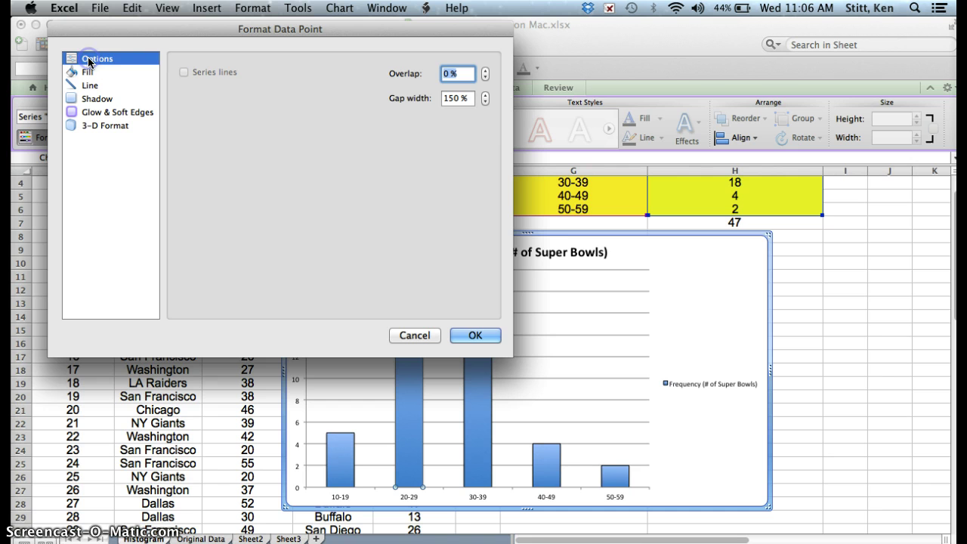
click(460, 98)
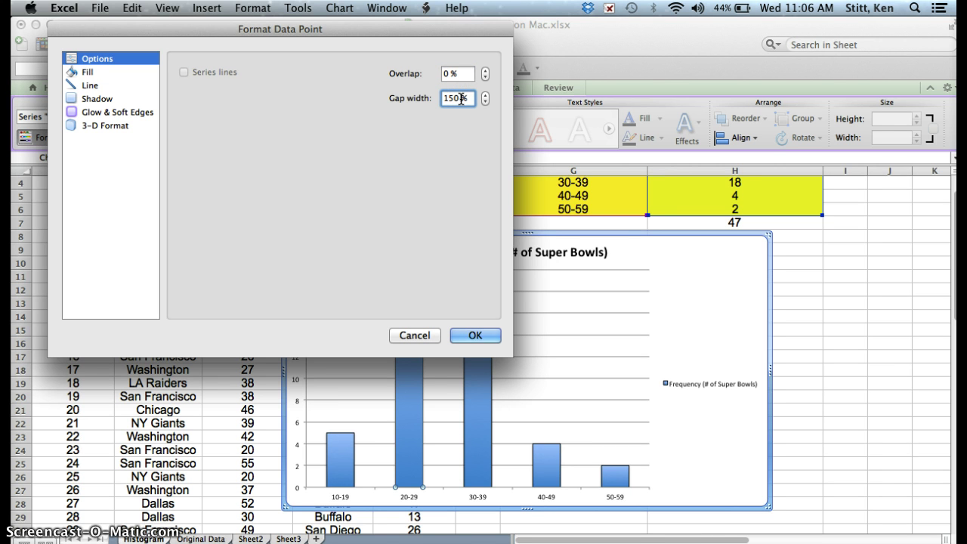
click(439, 138)
key(BackSpace)
key(BackSpace)
key(BackSpace)
key(BackSpace)
click(455, 101)
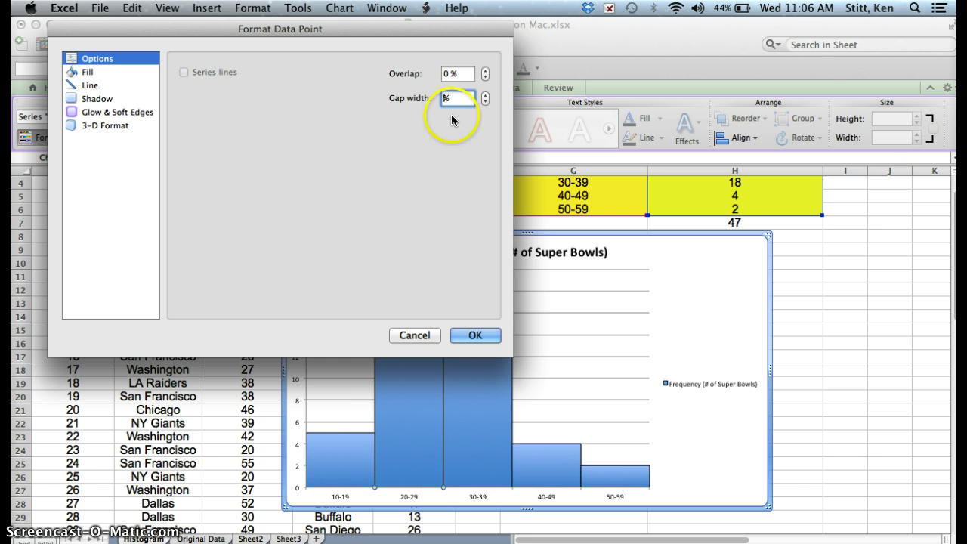
key(BackSpace)
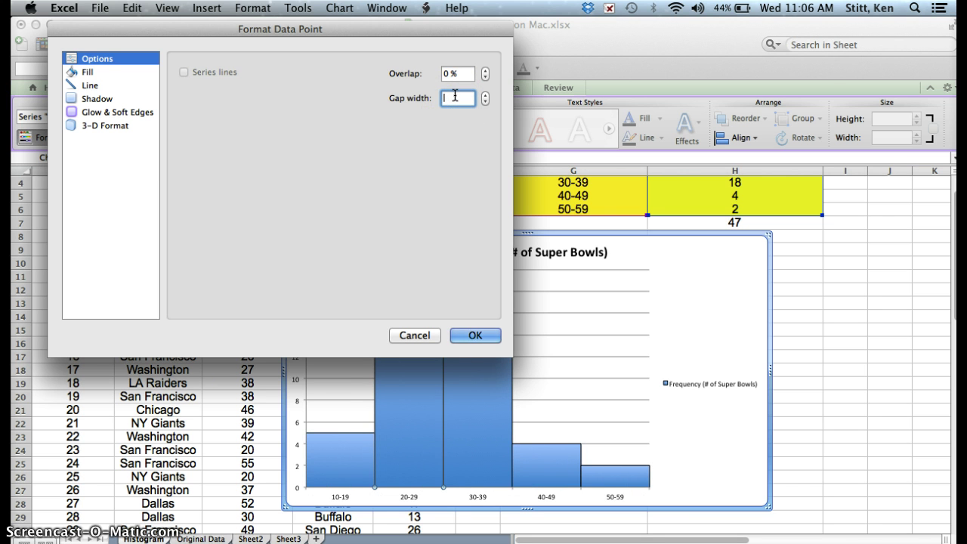
text(0)
click(478, 335)
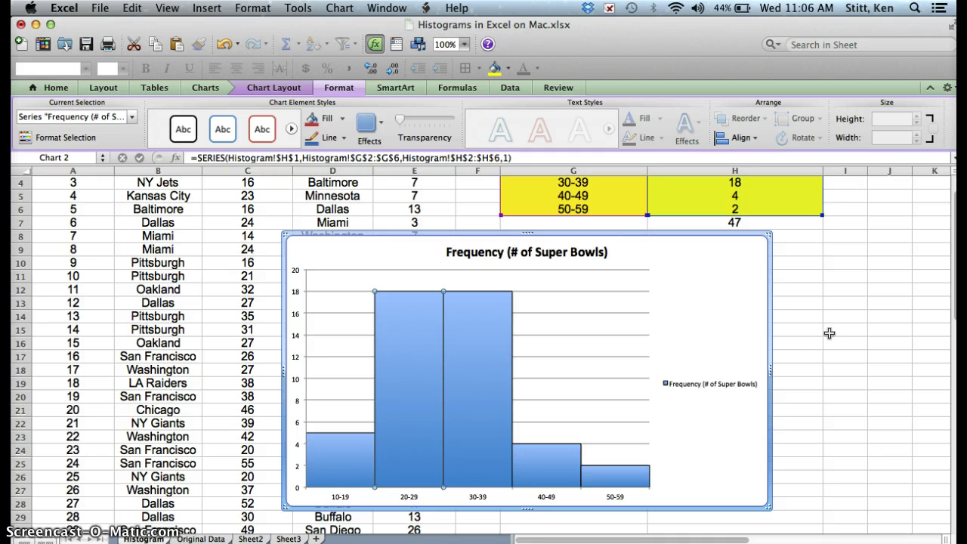
Replace 'Frequency' with 'Histogram' at the start of the chart title.
click(505, 253)
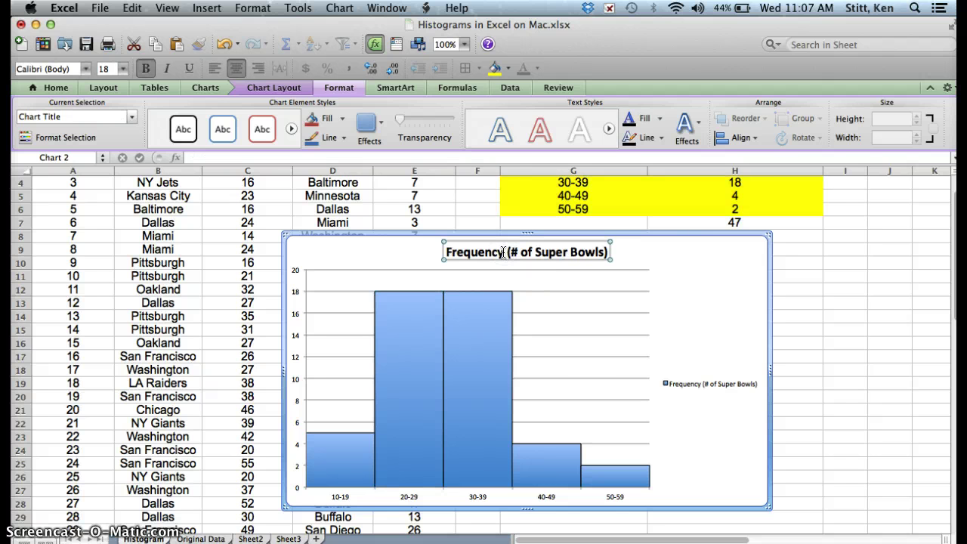
click(502, 253)
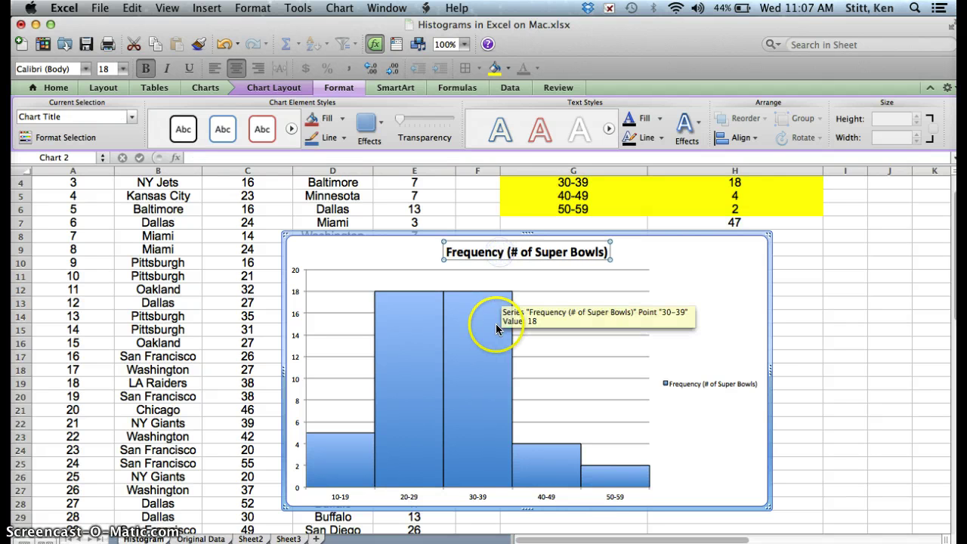
key(BackSpace)
key(BackSpace)
key(BackSpace)
key(BackSpace)
key(BackSpace)
key(BackSpace)
key(BackSpace)
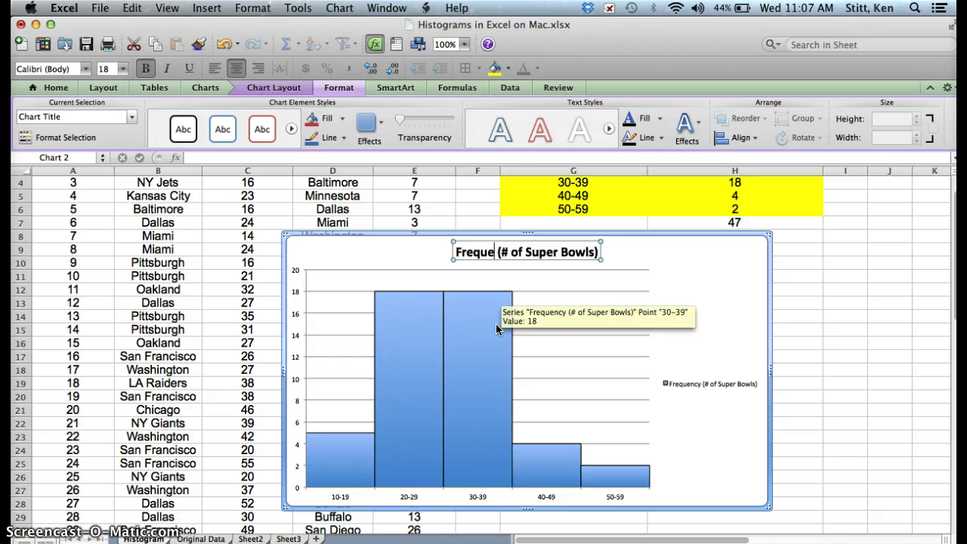
key(BackSpace)
key(BackSpace)
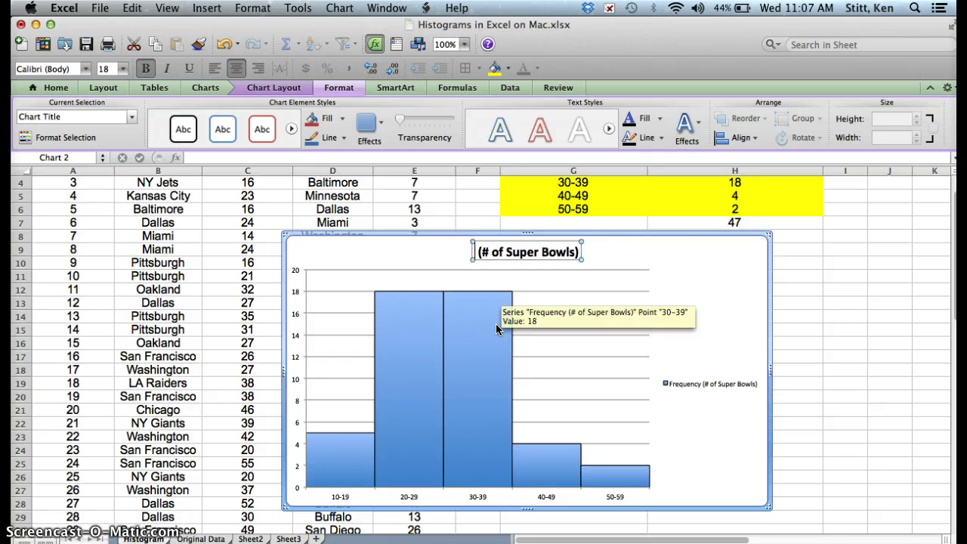
text(His)
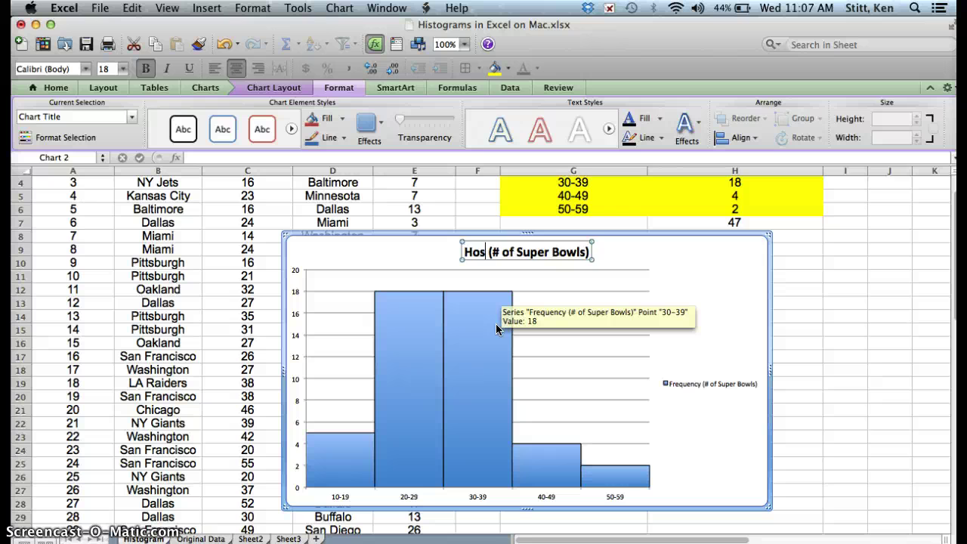
key(BackSpace)
key(BackSpace)
text(istogram)
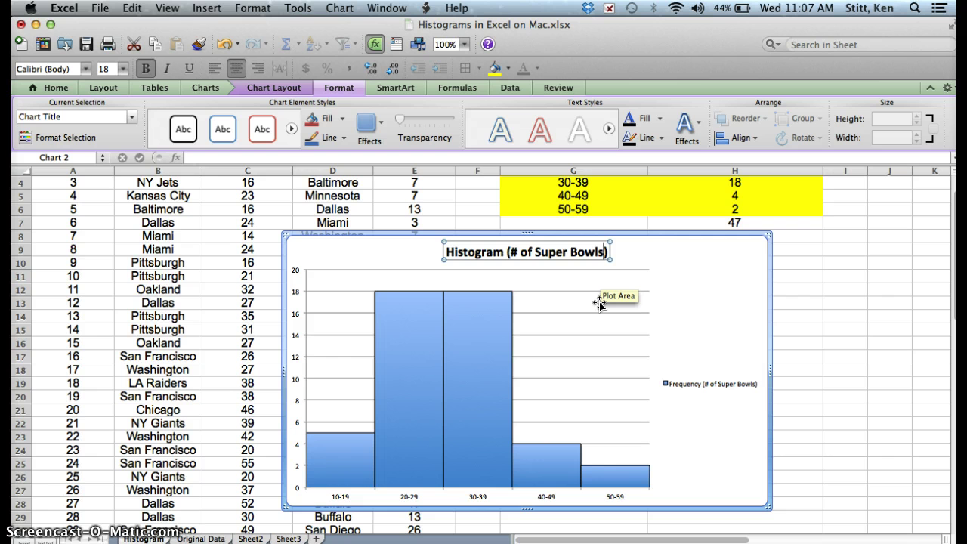
Add 'and Winning Scores' inside the title's parentheses after '# of Super Bowls'.
text(and winn)
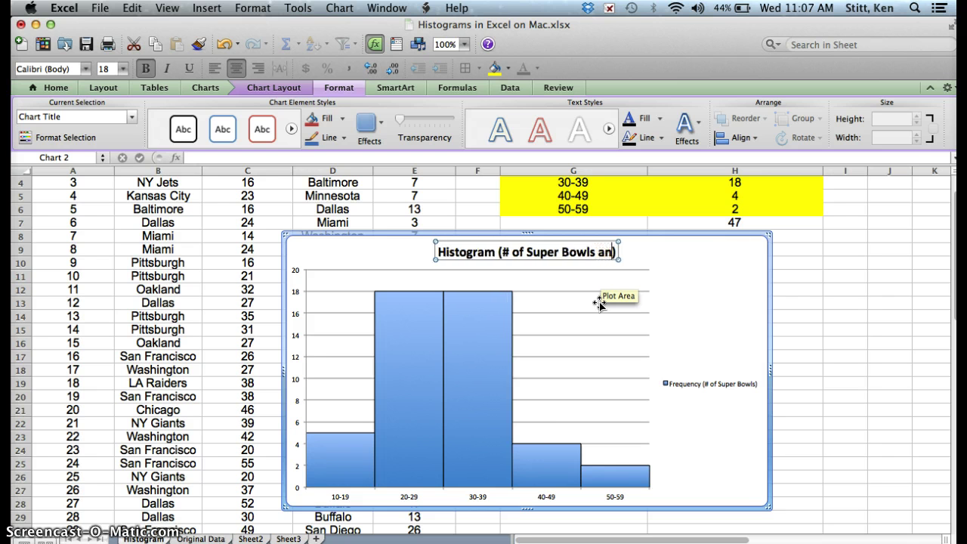
text(ing scor)
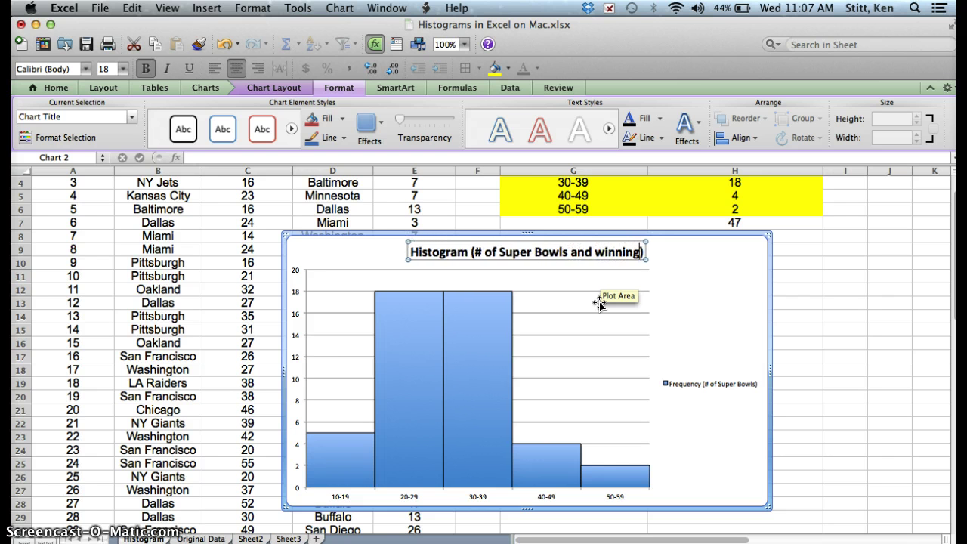
key(BackSpace)
key(BackSpace)
key(BackSpace)
key(BackSpace)
key(BackSpace)
key(BackSpace)
key(BackSpace)
key(BackSpace)
key(BackSpace)
key(BackSpace)
key(BackSpace)
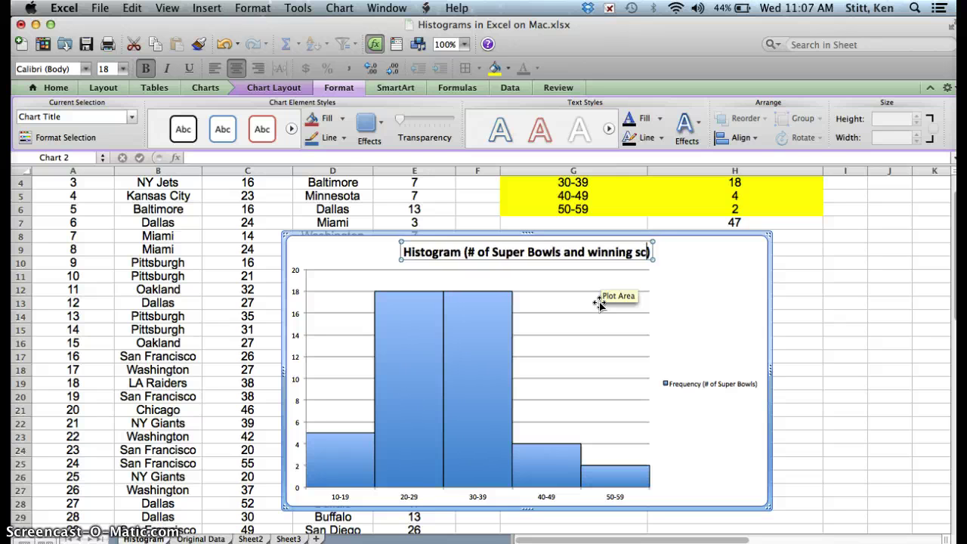
key(BackSpace)
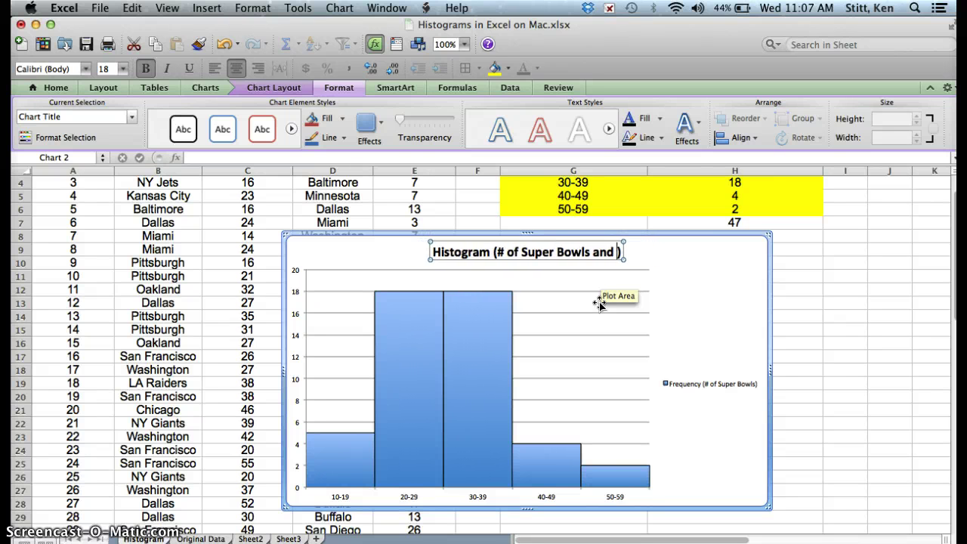
text(Winning Sco)
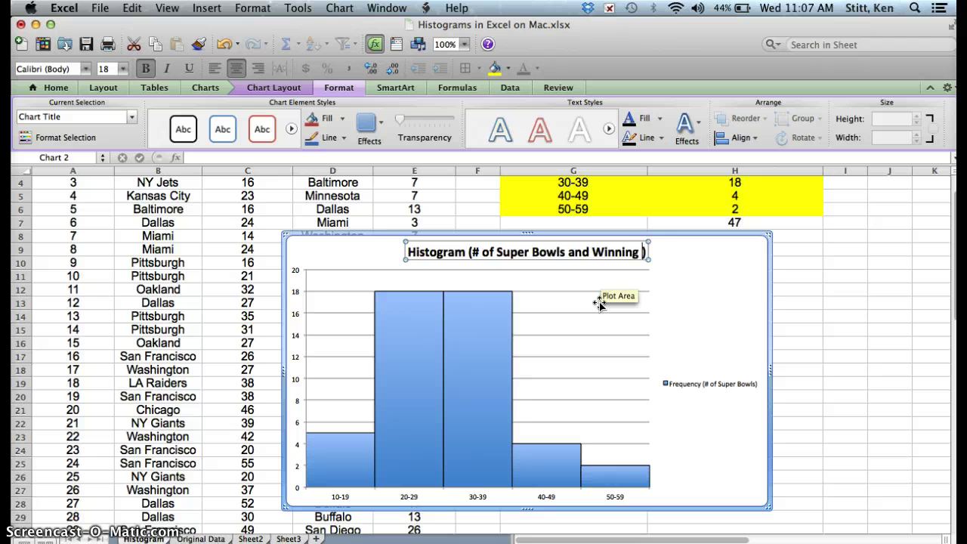
text(res)
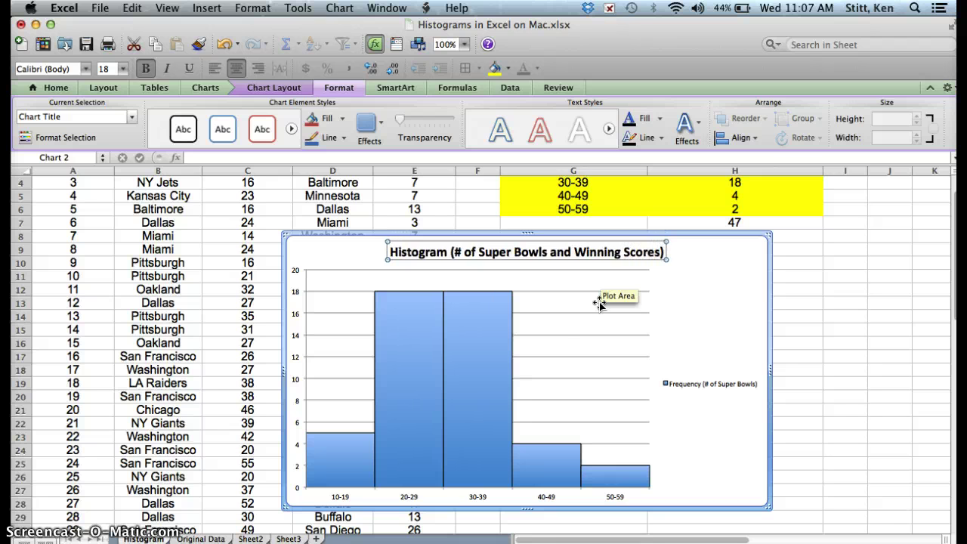
click(703, 285)
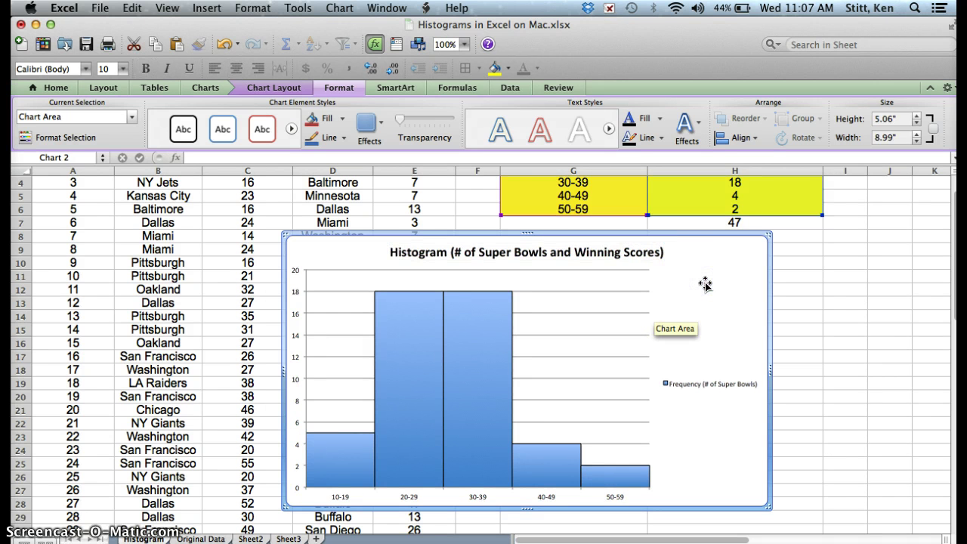
click(702, 388)
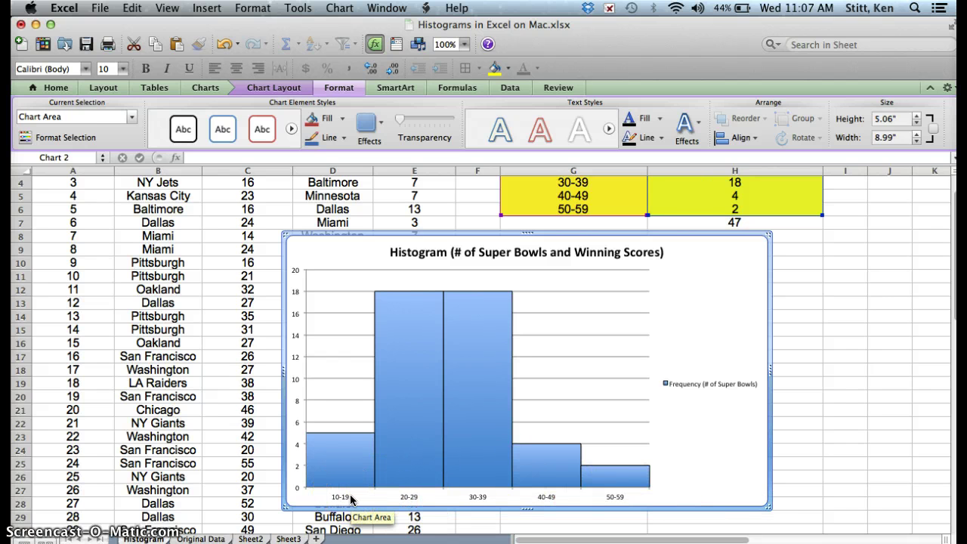
click(397, 496)
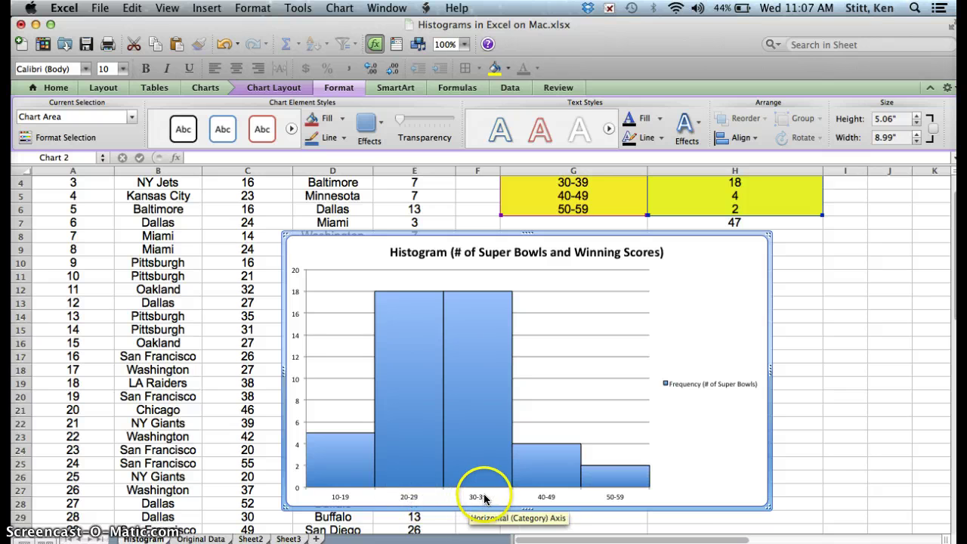